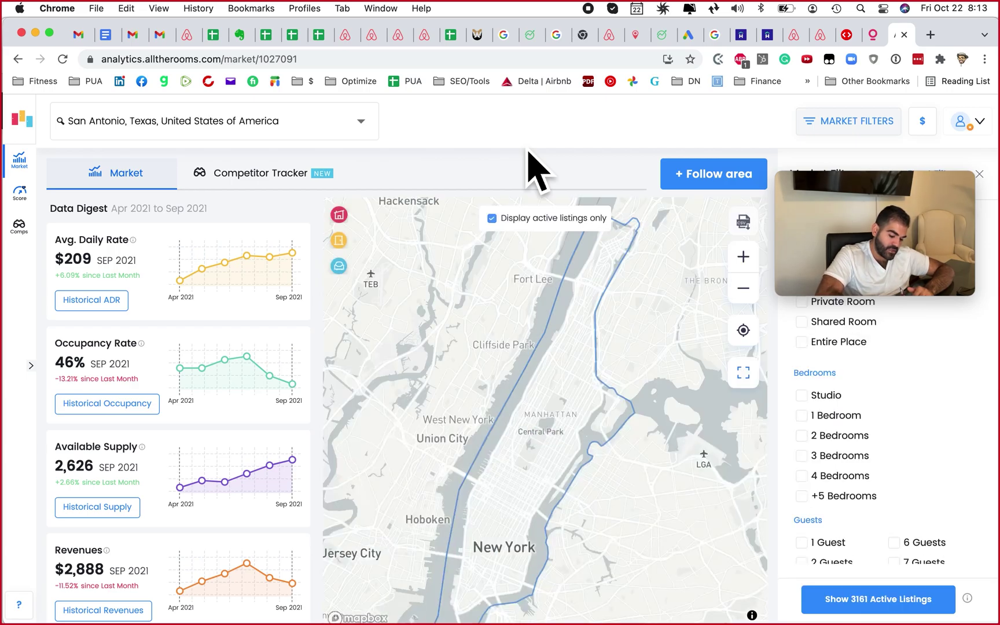
Switch away from the San Antonio market overview to the Skype call
key("super+Tab")
key("super+Tab")
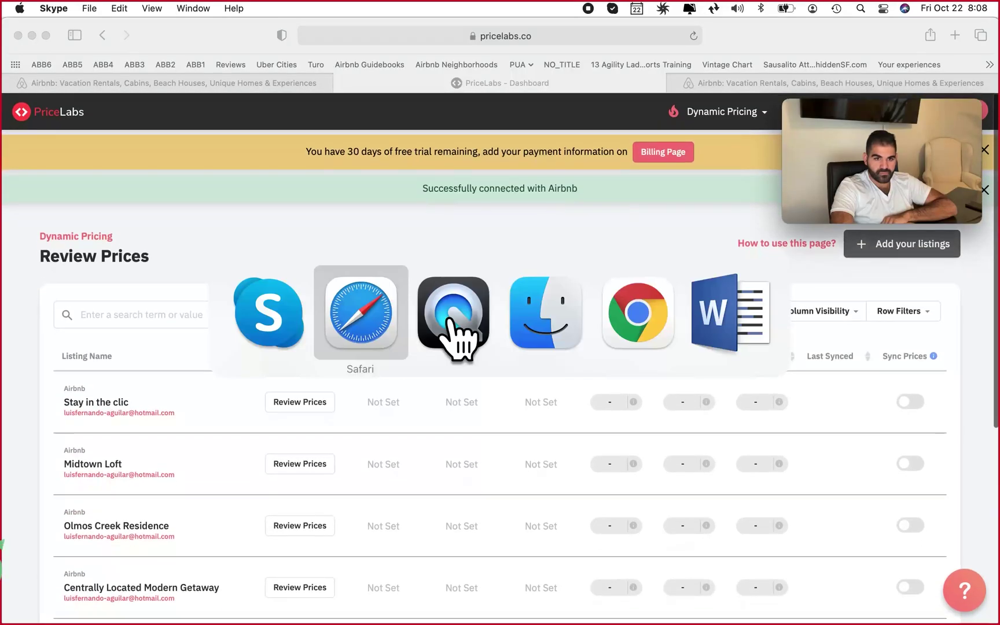
key("super+Tab")
key("super+Tab")
key("super+Tab")
key("super+Tab")
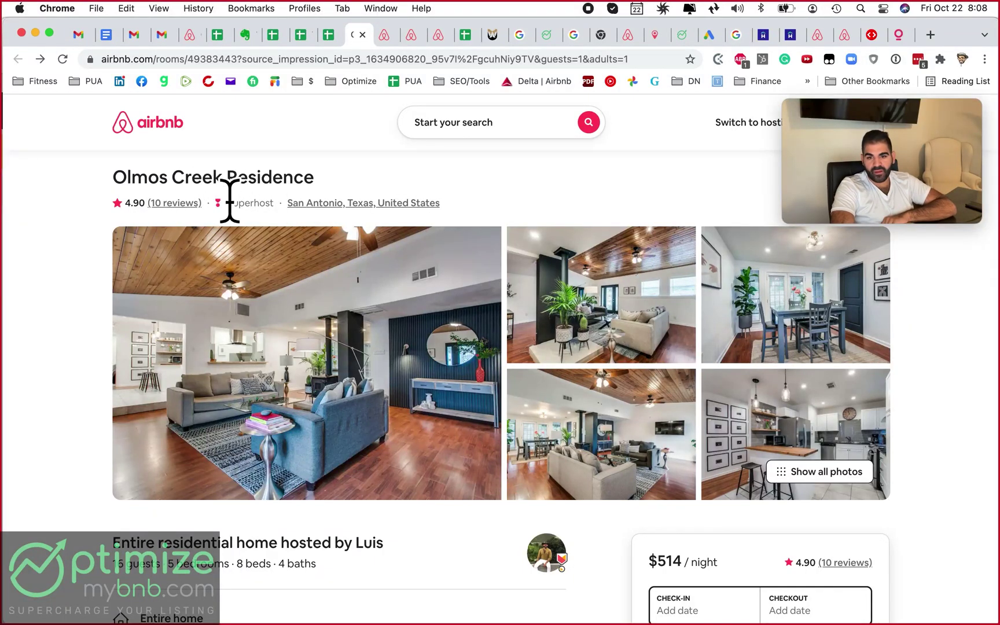
Back in PriceLabs, turn on Sync Prices for Olmos Creek Residence
key("super+Tab")
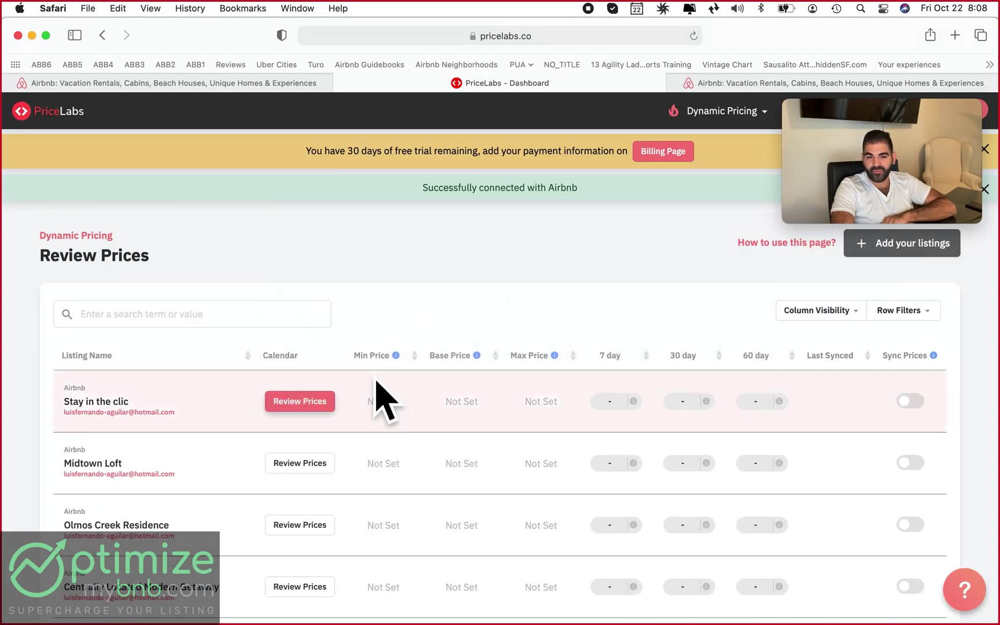
scroll(377, 397, "down", 5)
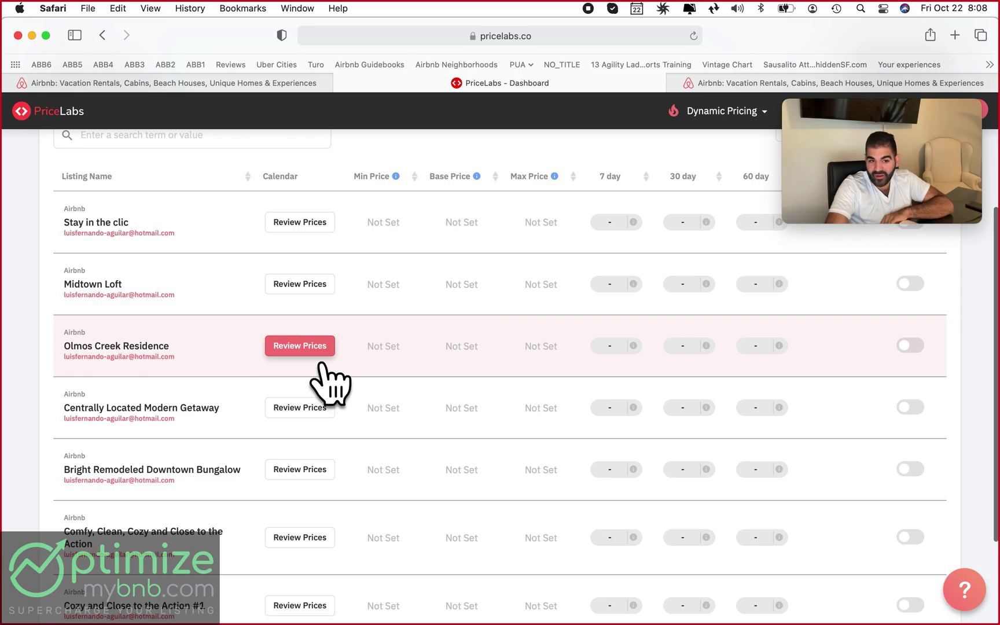
left_click(920, 351)
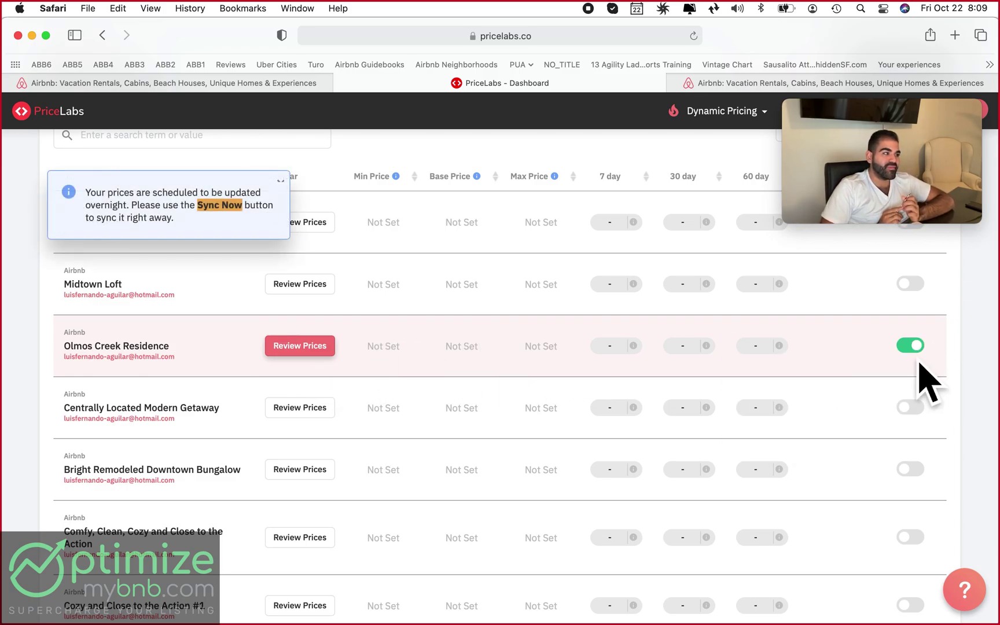
Open Review Prices for Olmos Creek Residence and start its listing setup
left_click(331, 355)
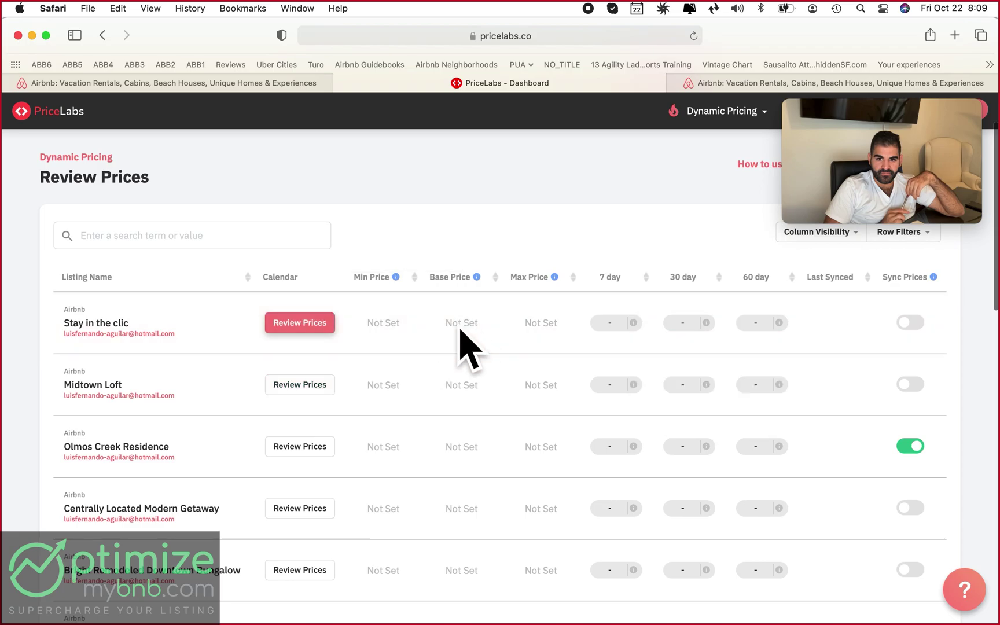
mouse_move(427, 424)
left_click(387, 415)
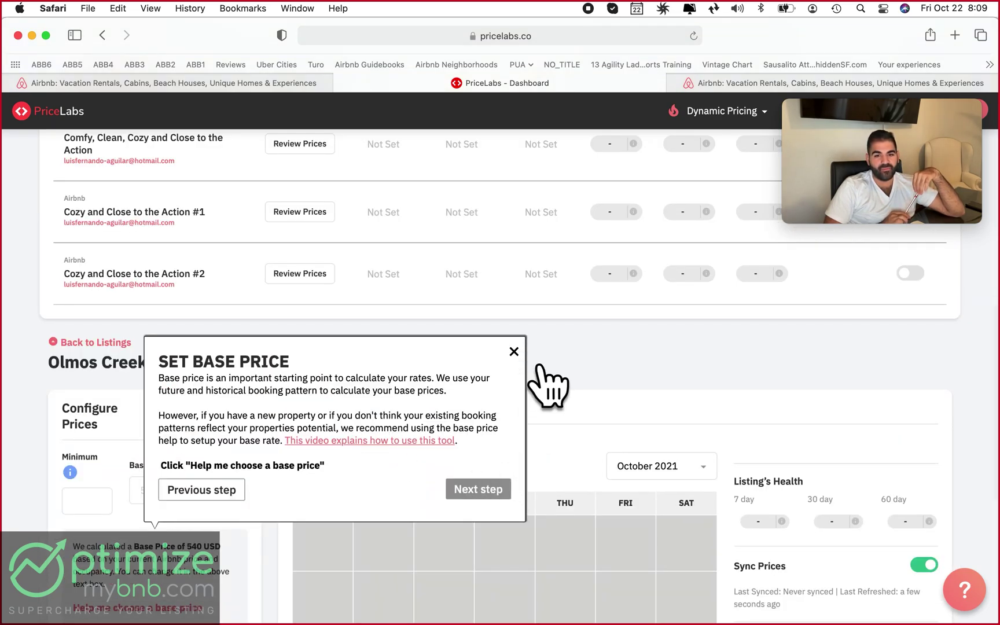
key("super+Tab")
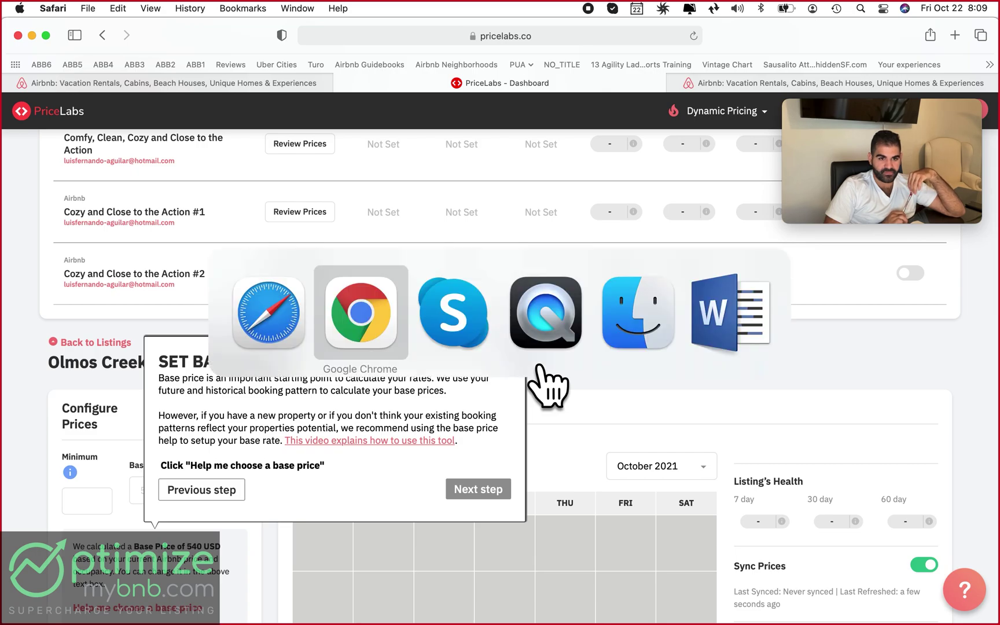
key("super+Tab")
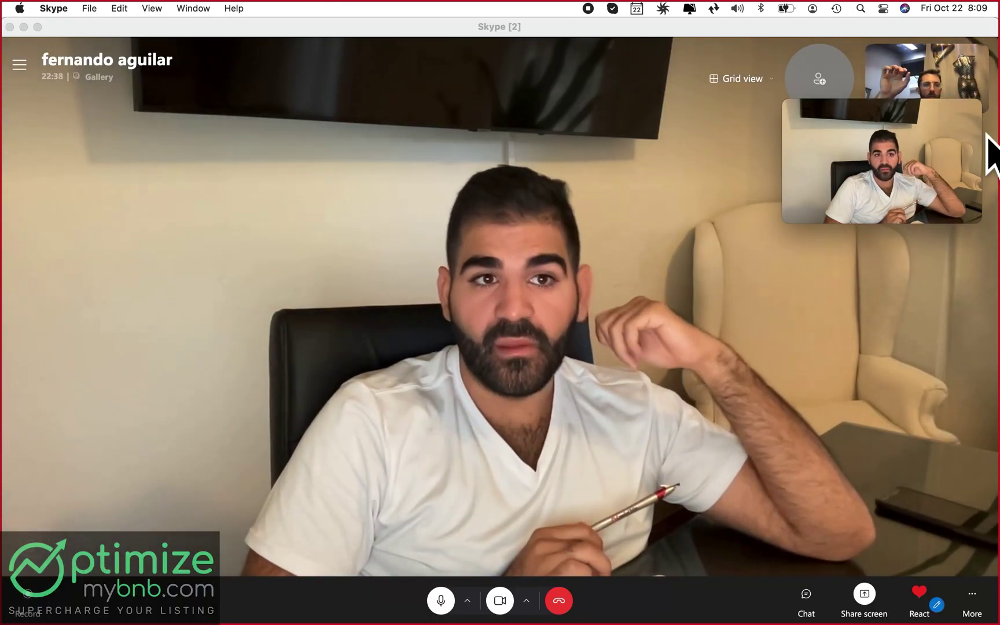
Drag the Skype self-view tile lower, then return to the PriceLabs setup
left_click_drag(959, 123, 944, 190)
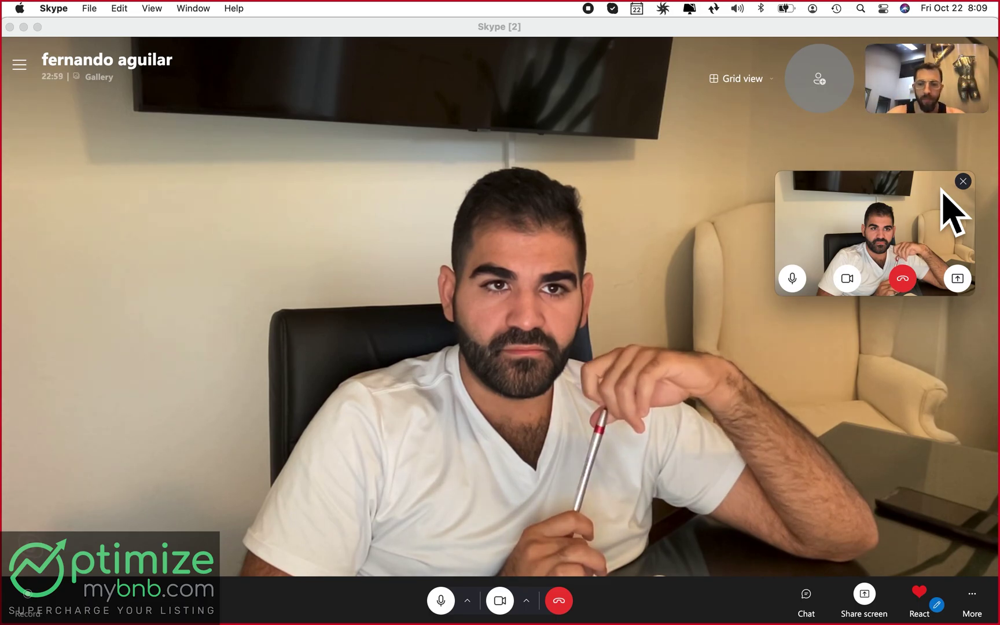
key("super+Tab")
Dismiss the base-price guide and move the calendar to November 2021
left_click(536, 374)
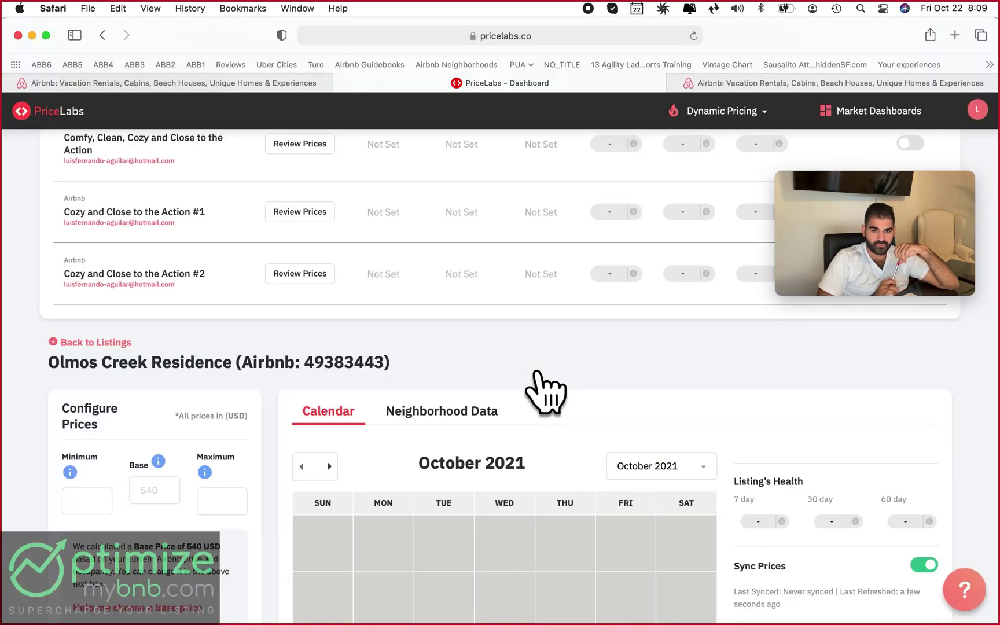
scroll(615, 400, "down", 5)
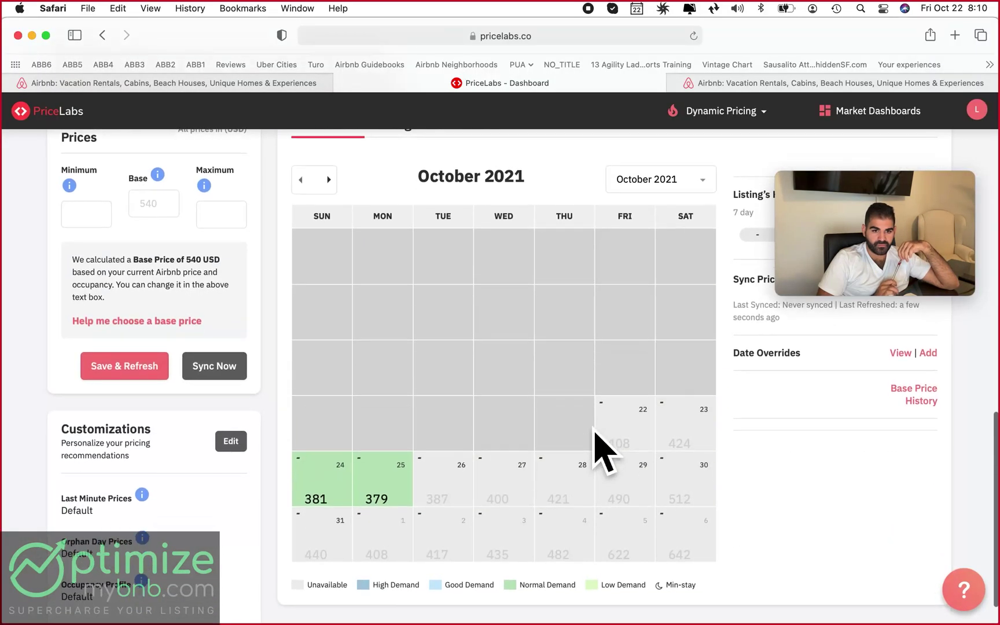
scroll(603, 449, "up", 2)
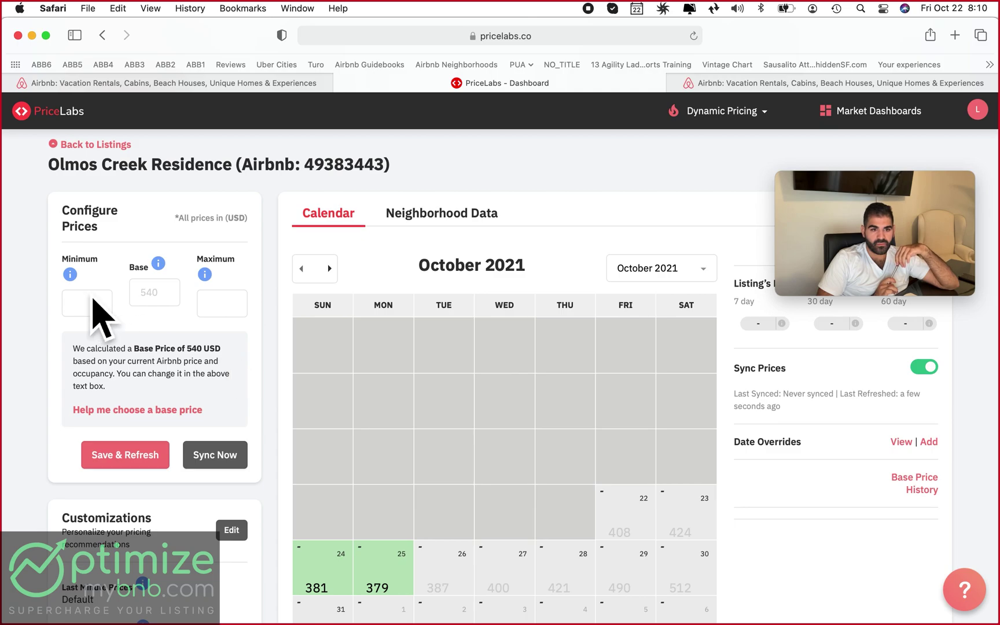
scroll(400, 405, "down", 3)
left_click(330, 168)
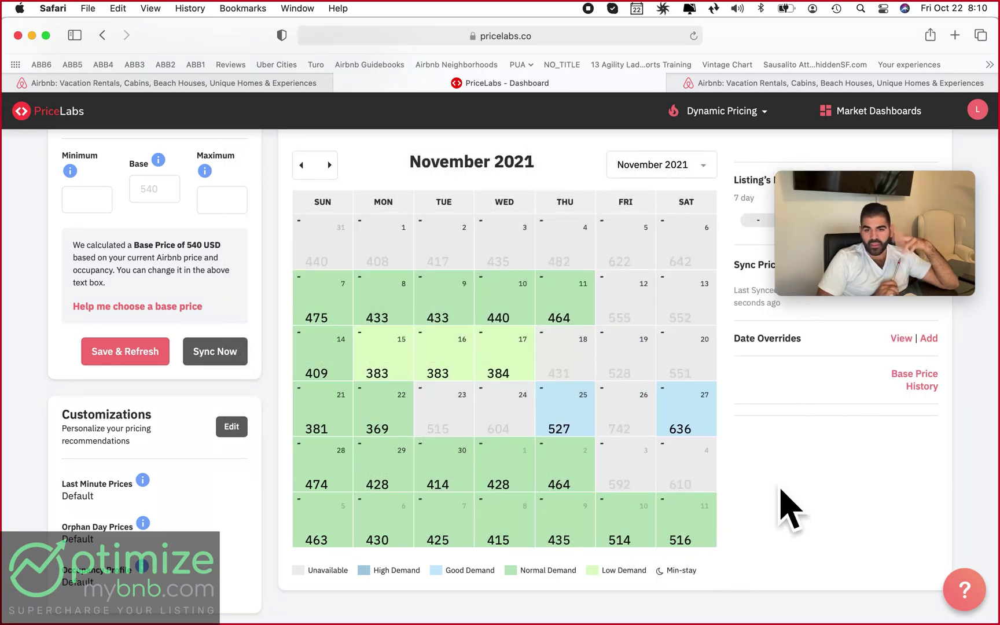
Set the Olmos Creek Residence base price to 540
left_click(144, 191)
type("540")
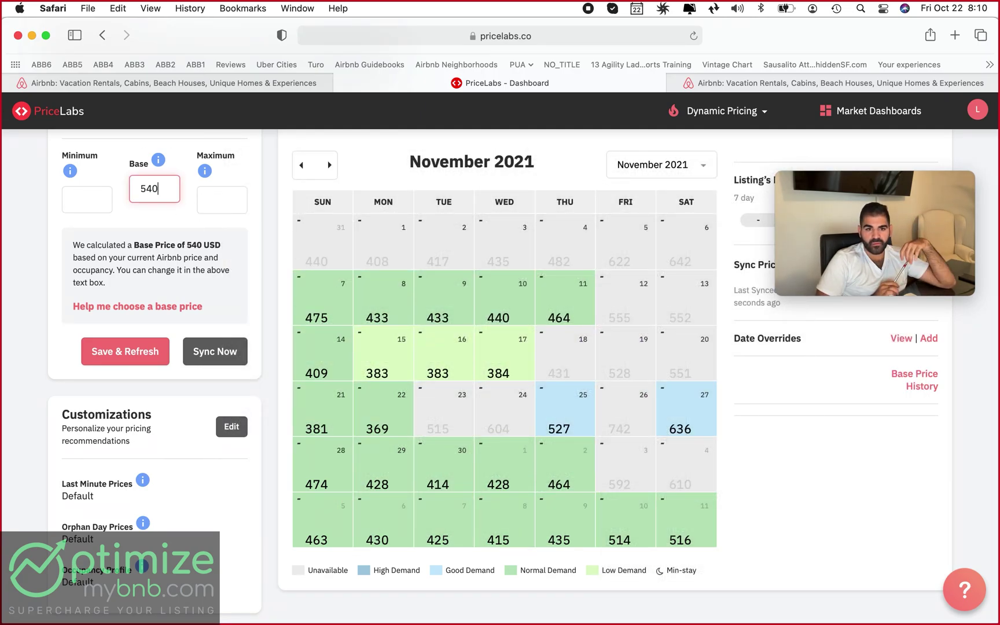
left_click(290, 285)
scroll(278, 289, "up", 1)
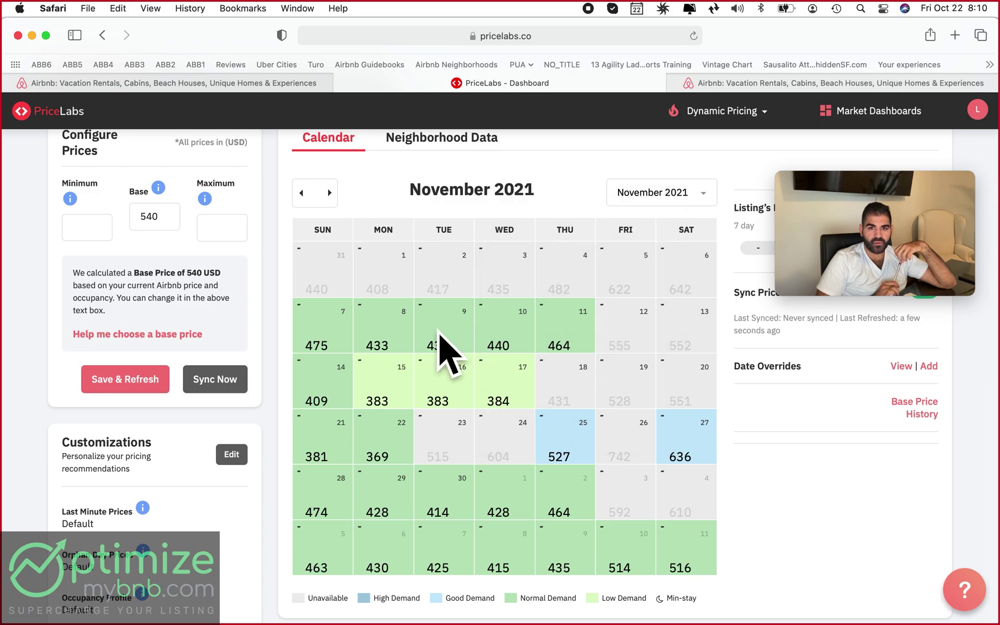
left_click(83, 228)
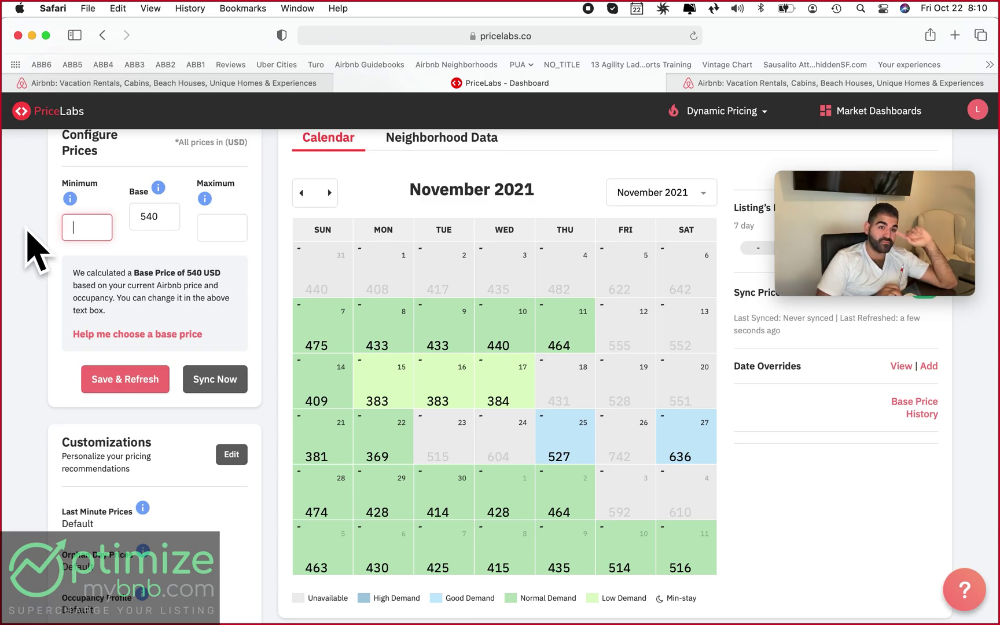
Enter a minimum price of 350 for Olmos Creek Residence
scroll(35, 249, "up", 3)
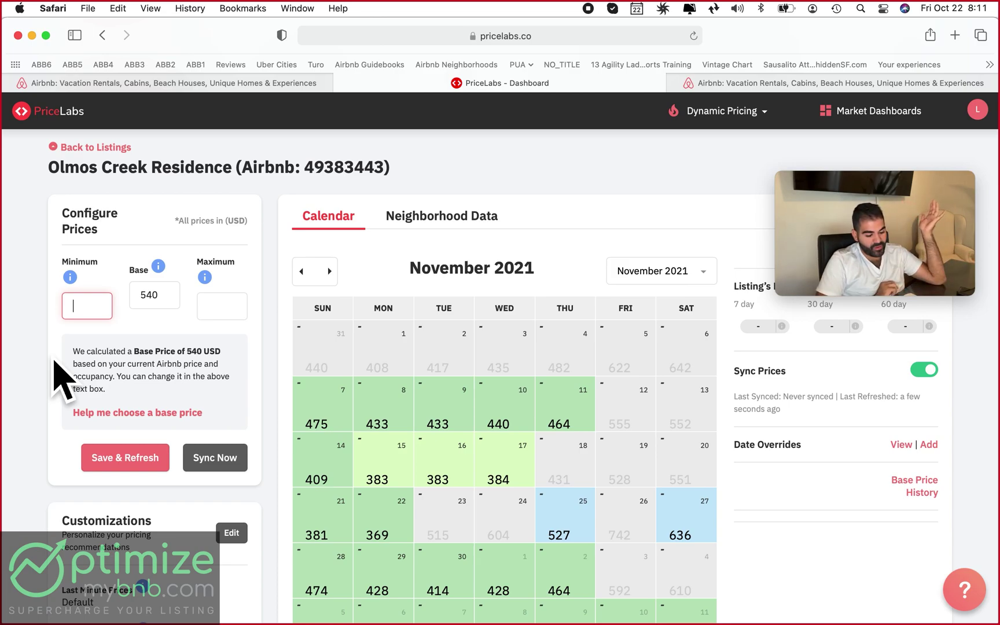
type("350")
left_click(65, 254)
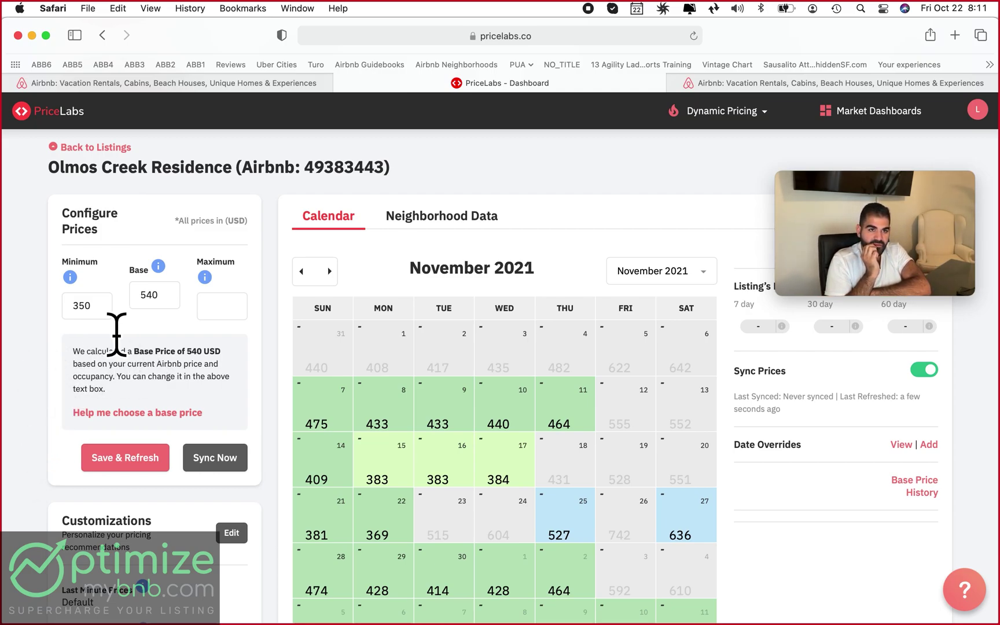
Look over the calendar prices, then Save & Refresh the recommendations
scroll(390, 357, "down", 1)
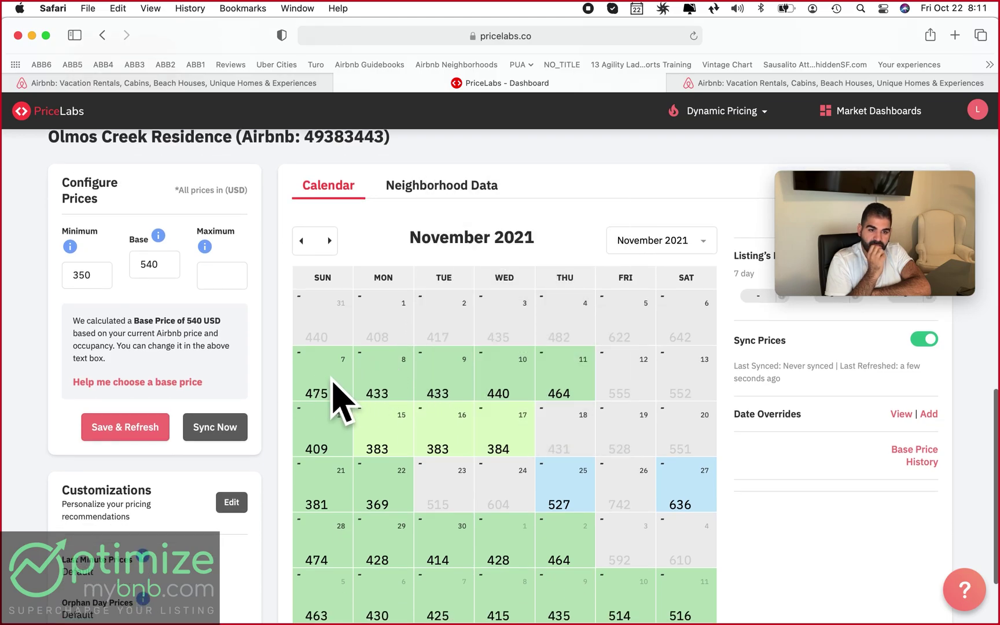
scroll(357, 402, "down", 1)
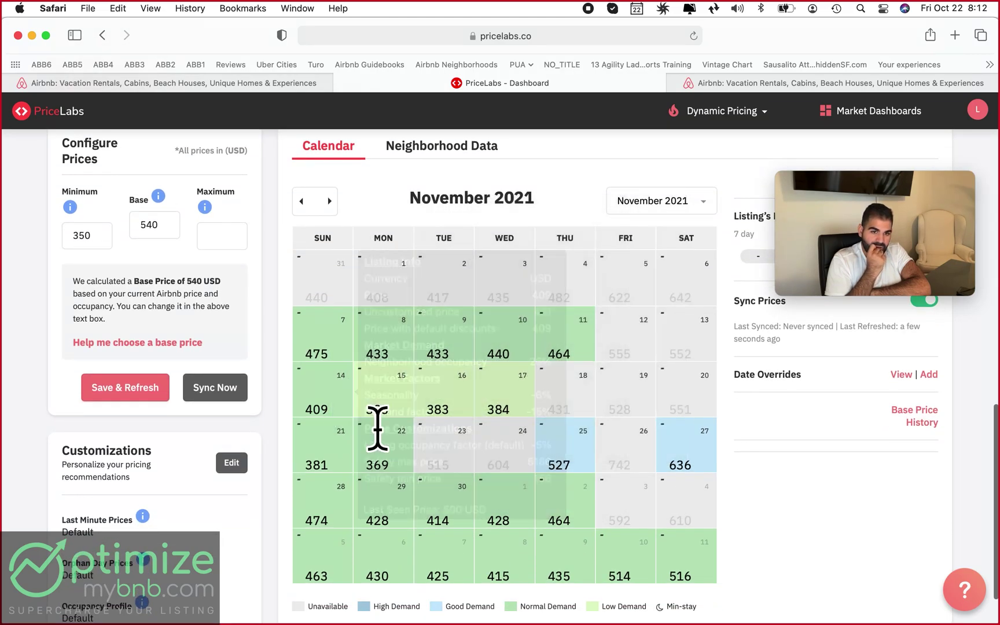
scroll(632, 516, "down", 1)
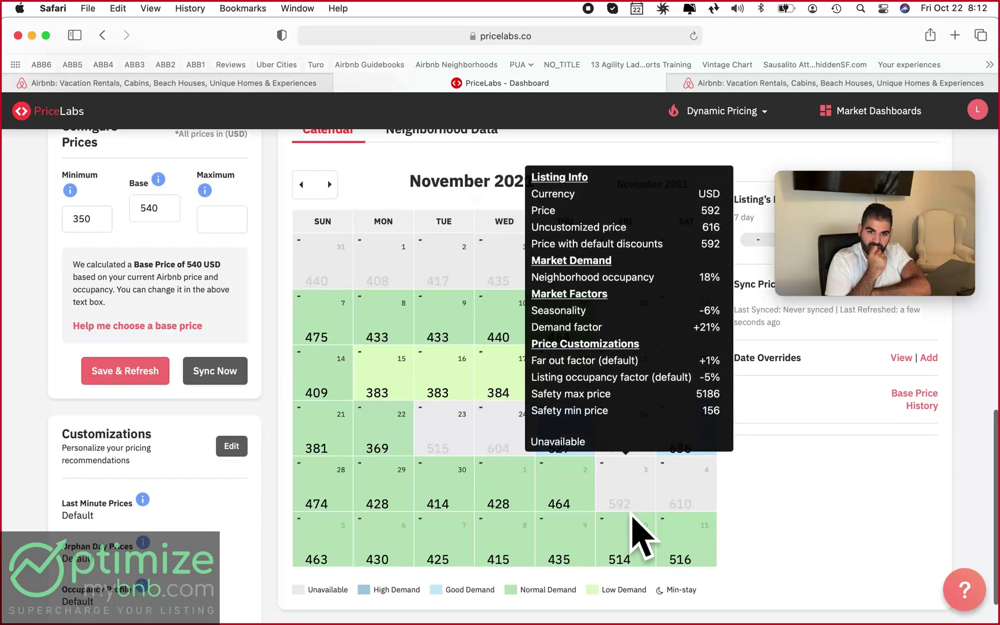
scroll(737, 460, "up", 1)
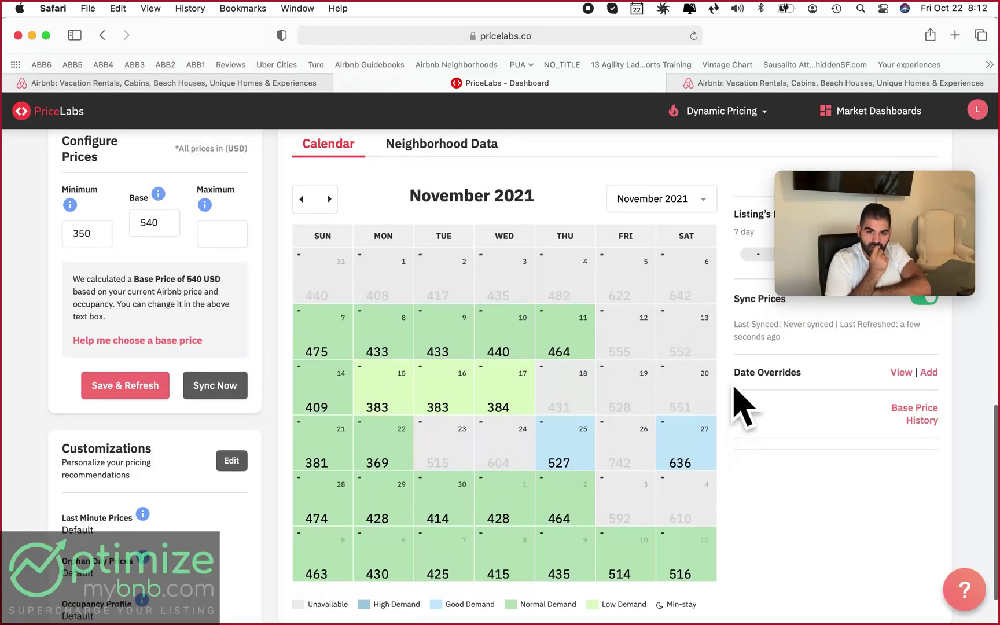
scroll(740, 405, "up", 1)
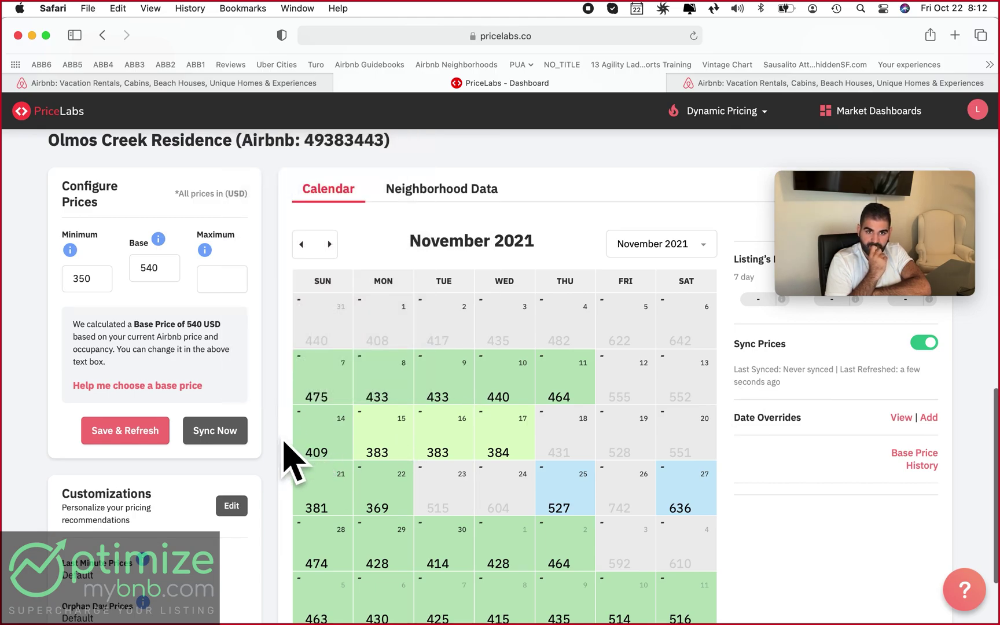
scroll(284, 457, "down", 1)
left_click(150, 384)
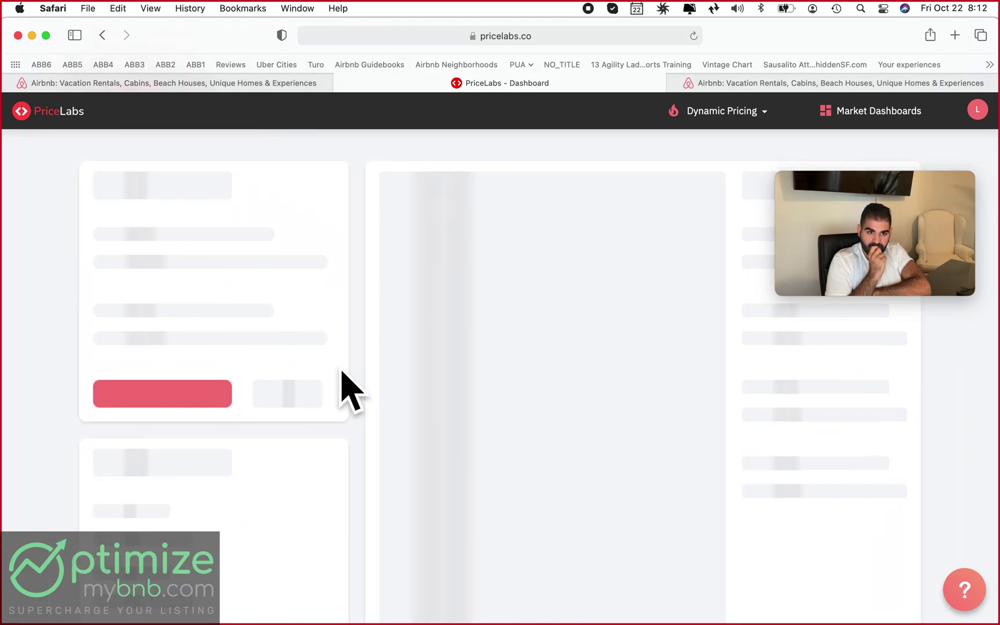
In a new Chrome tab, go to AllTheRooms using the 'all' address suggestion
key("super+Tab")
key("super+Tab")
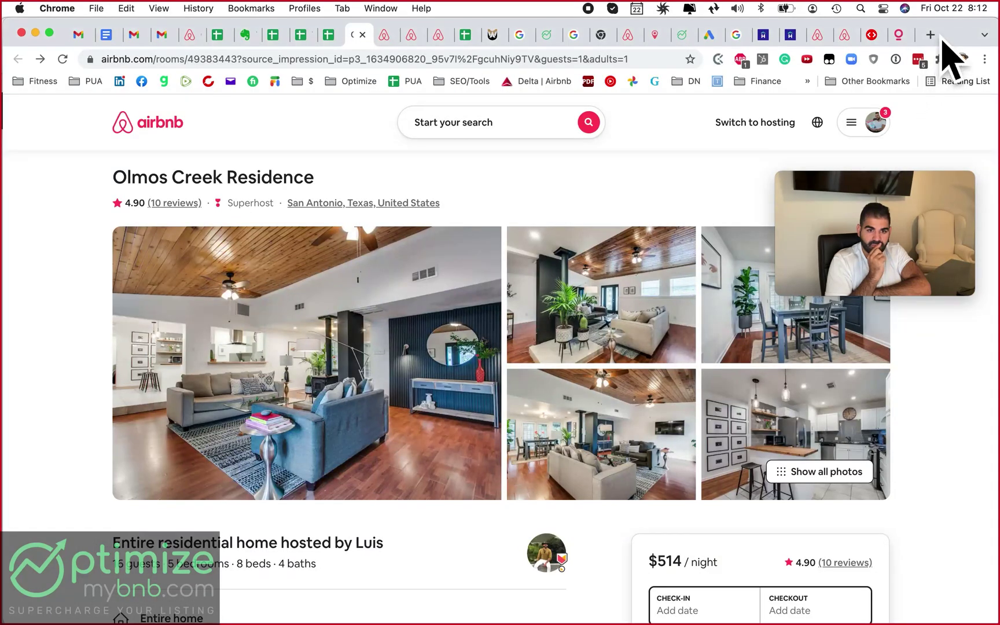
left_click(939, 37)
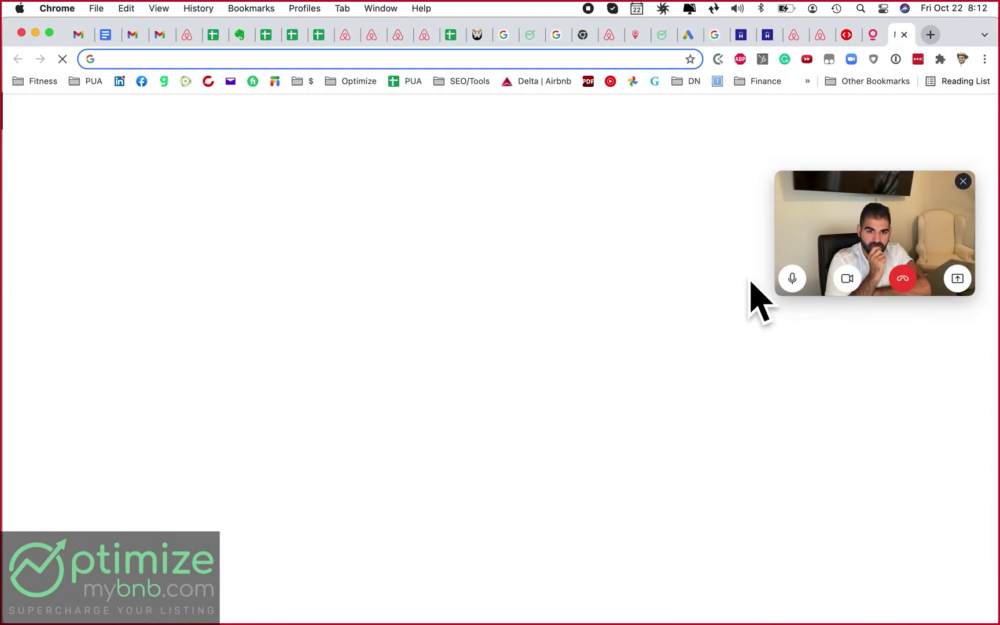
type("all")
key("Down")
key("Down")
key("Down")
key("Return")
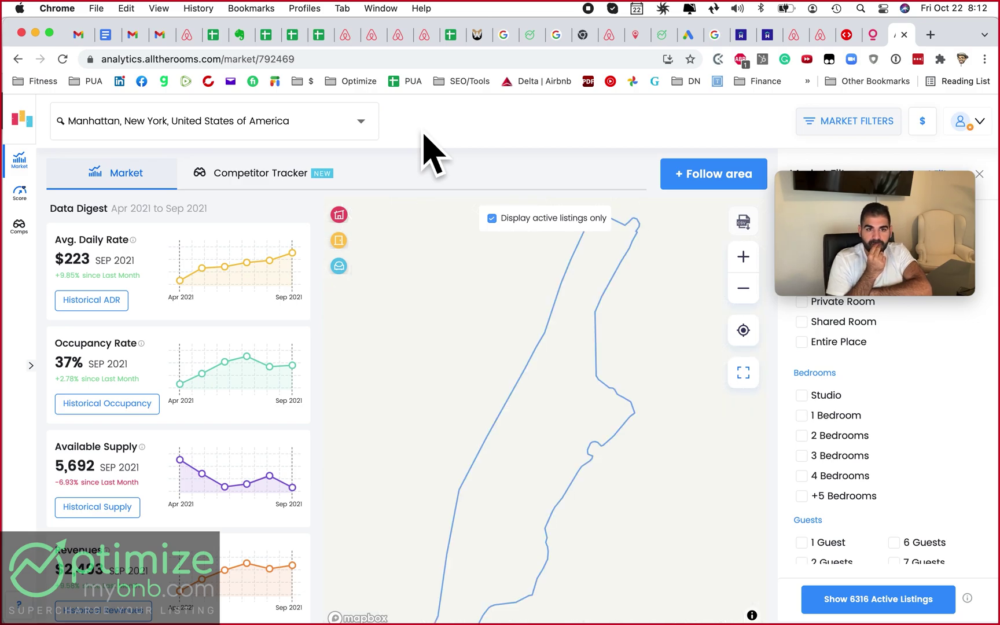
Search 'san an' in the location box and select San Antonio, Texas
left_click(209, 120)
type("san an")
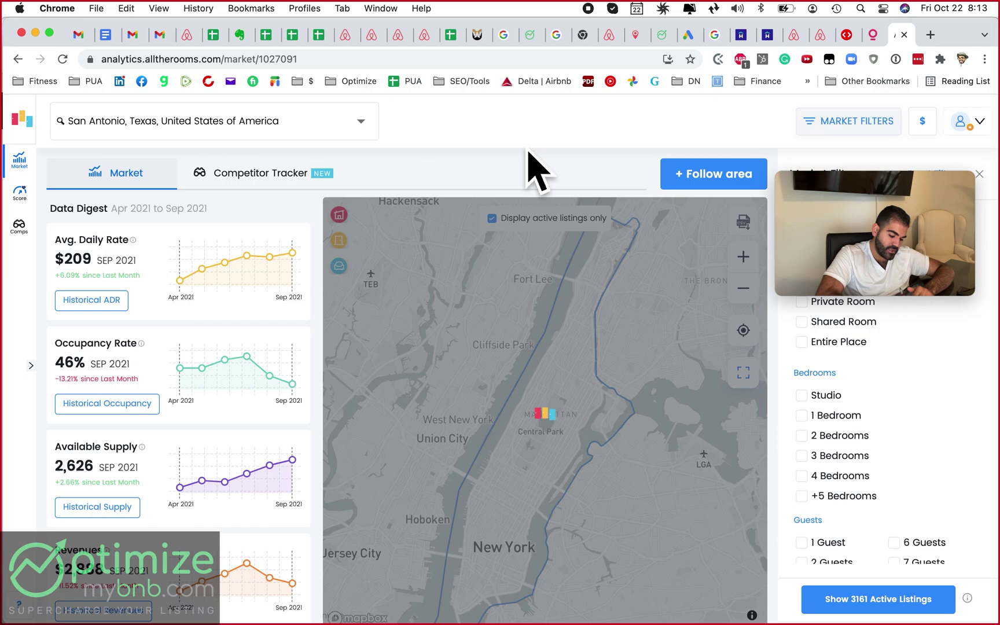
key("super+Tab")
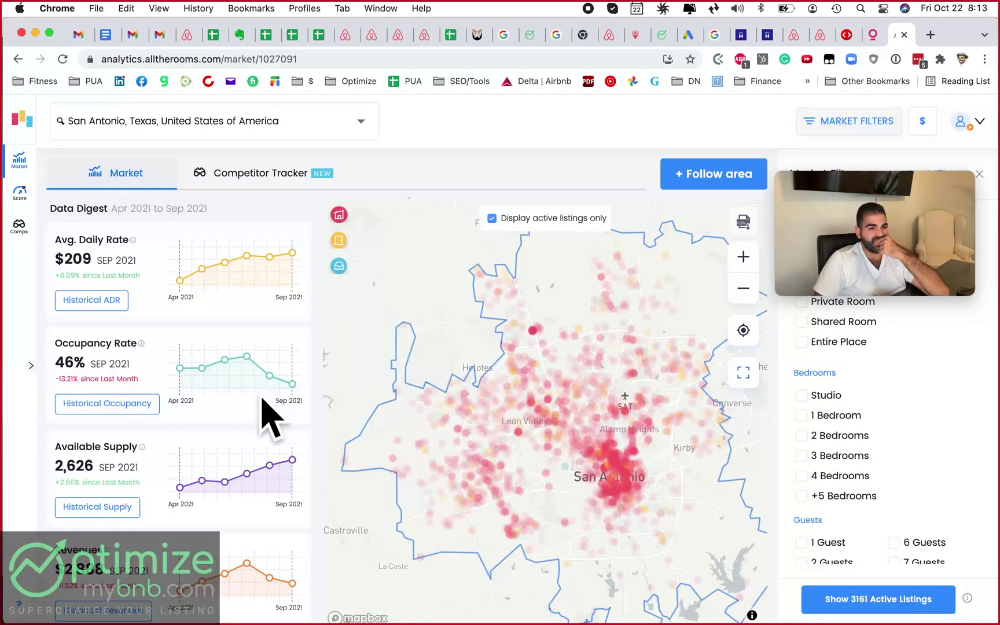
scroll(264, 413, "down", 5)
Plot Booking Lead Time and deselect Avg. Daily Rate in the San Antonio chart
scroll(263, 413, "down", 5)
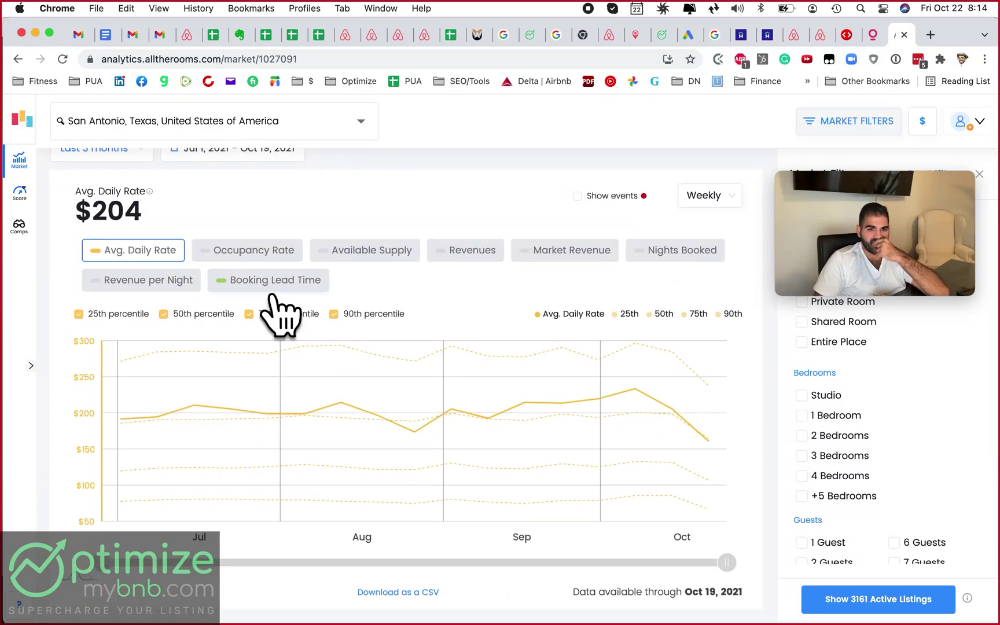
left_click(272, 288)
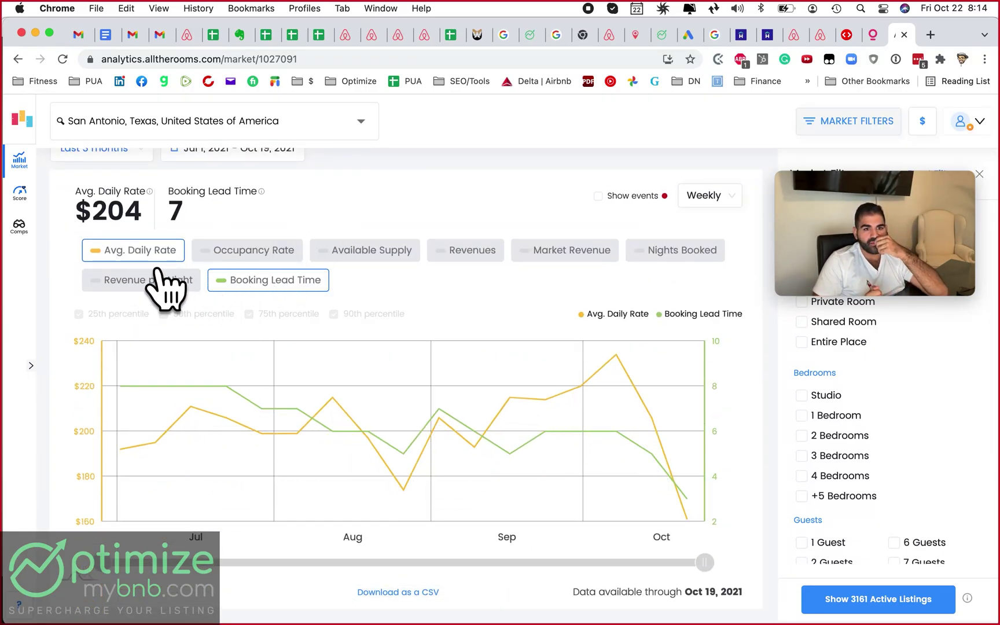
left_click(103, 253)
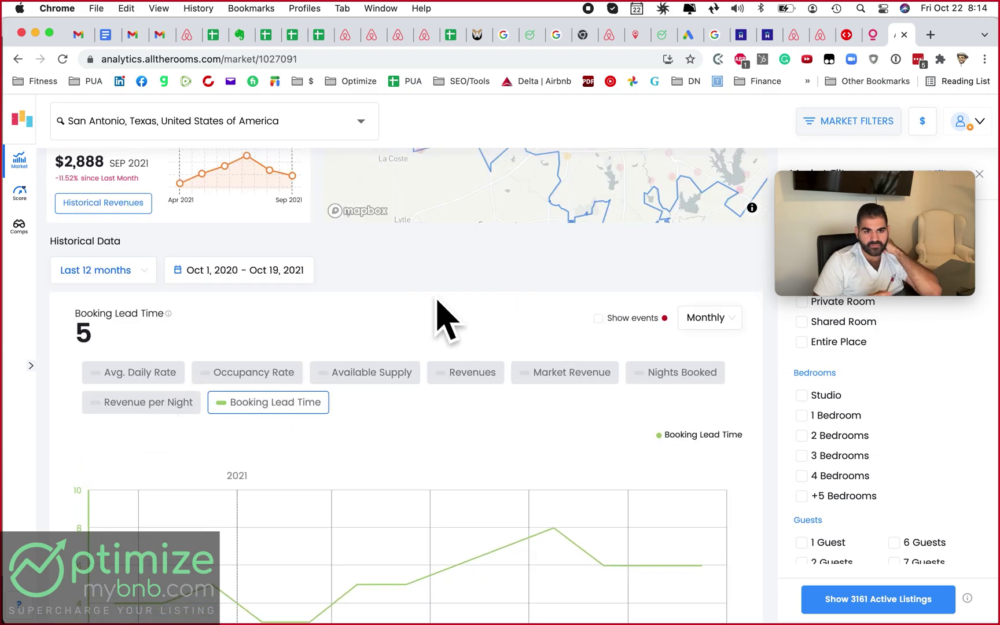
scroll(584, 363, "down", 1)
scroll(401, 380, "down", 4)
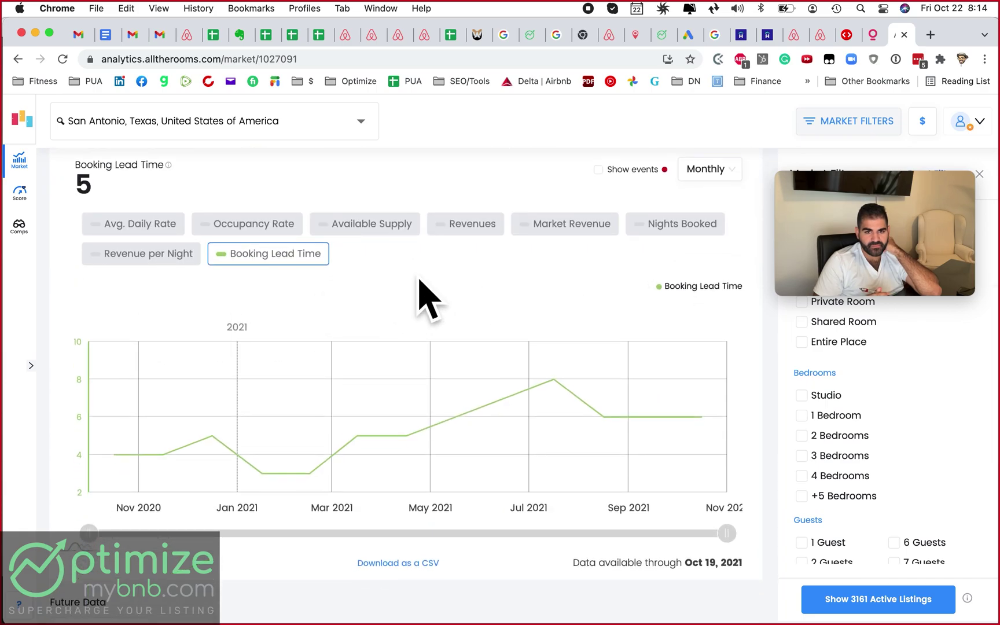
scroll(419, 280, "up", 1)
scroll(426, 298, "down", 1)
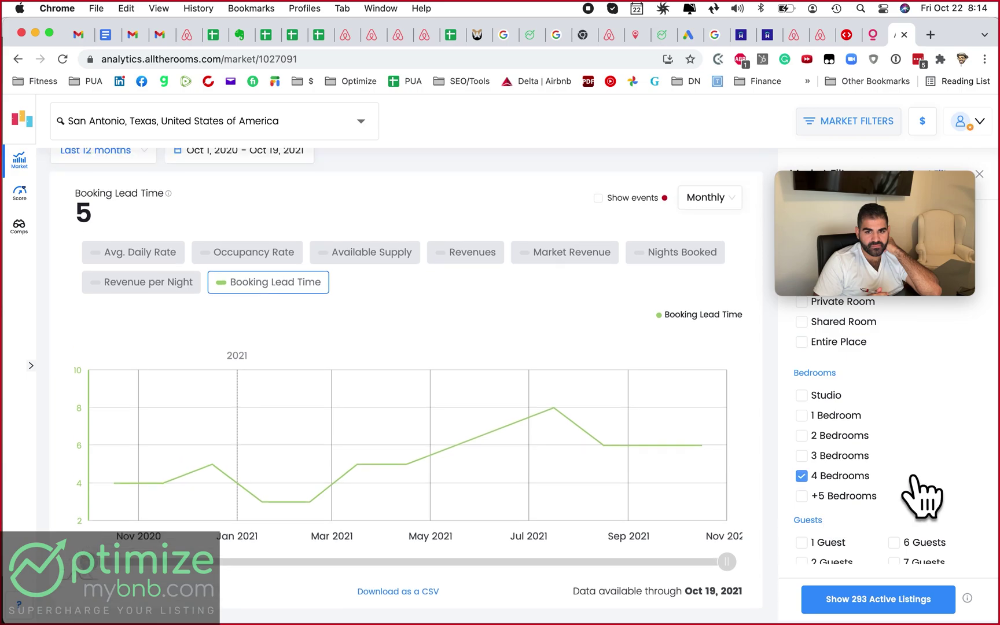
left_click(814, 489)
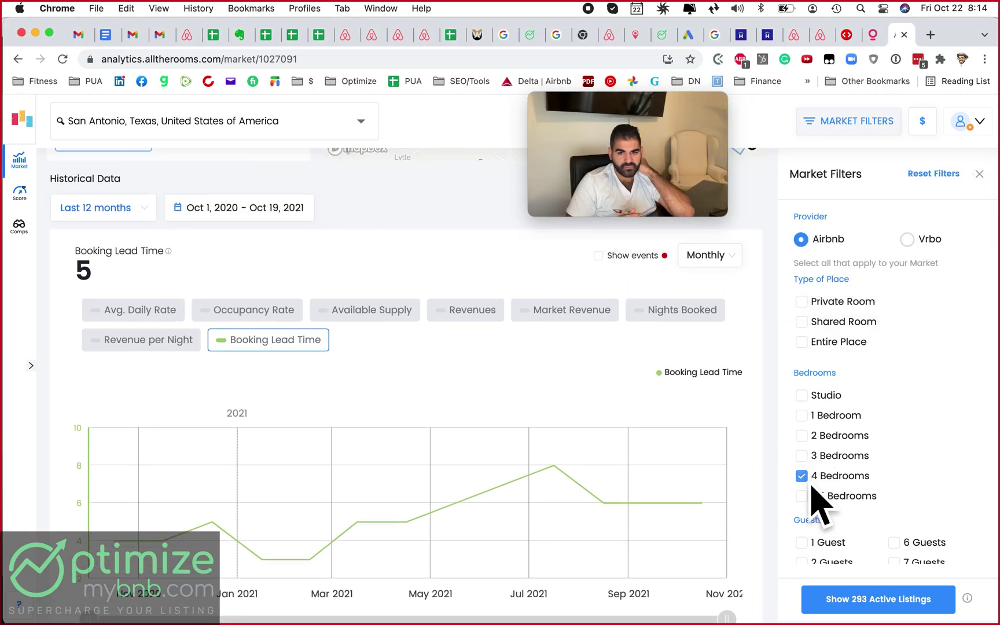
Filter San Antonio to Entire Place with 4 and 5+ bedrooms and show active listings
left_click(834, 342)
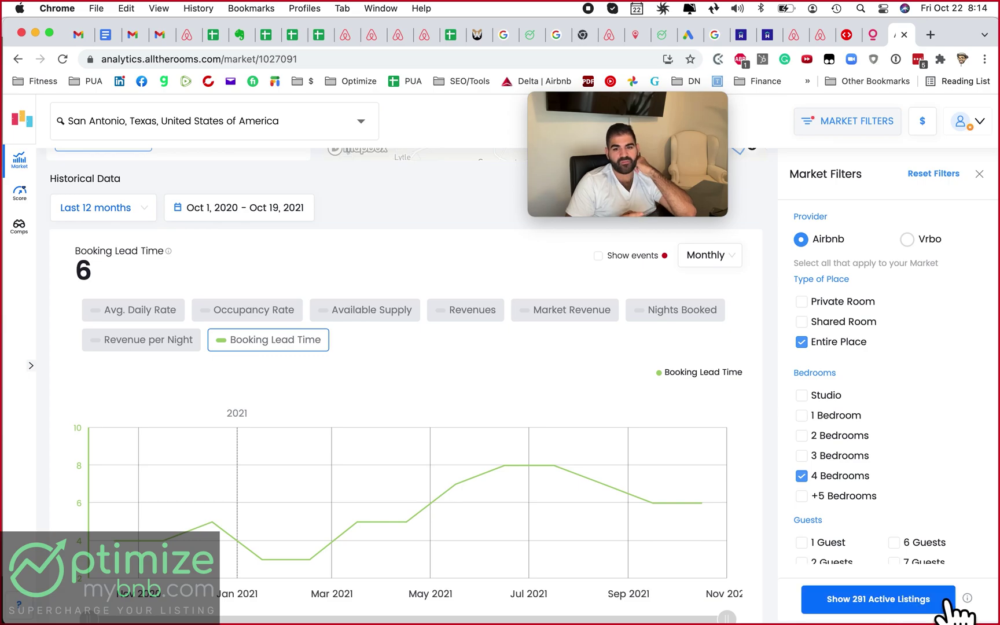
left_click(803, 474)
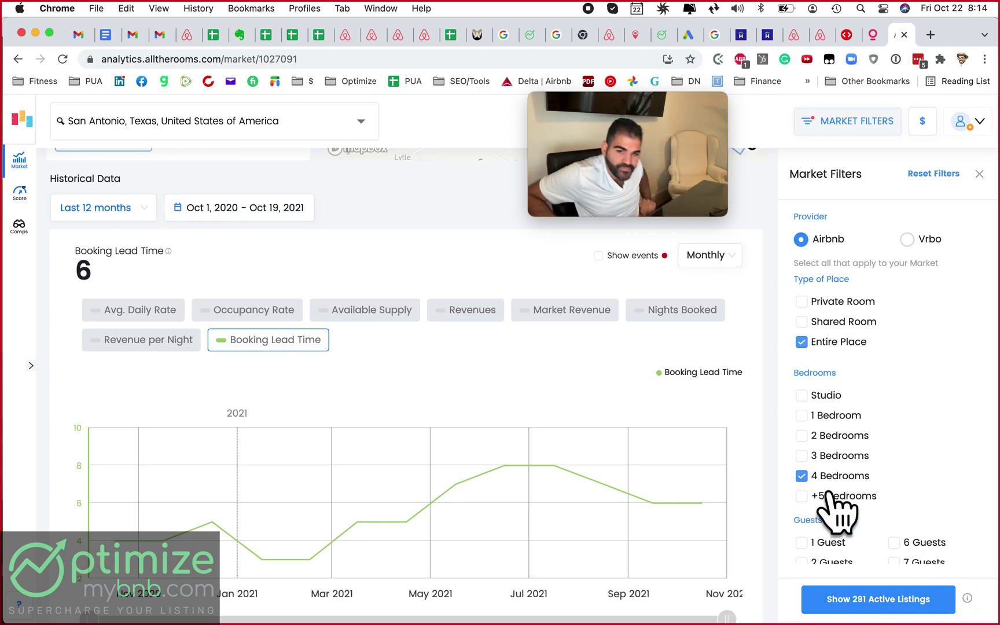
left_click(830, 496)
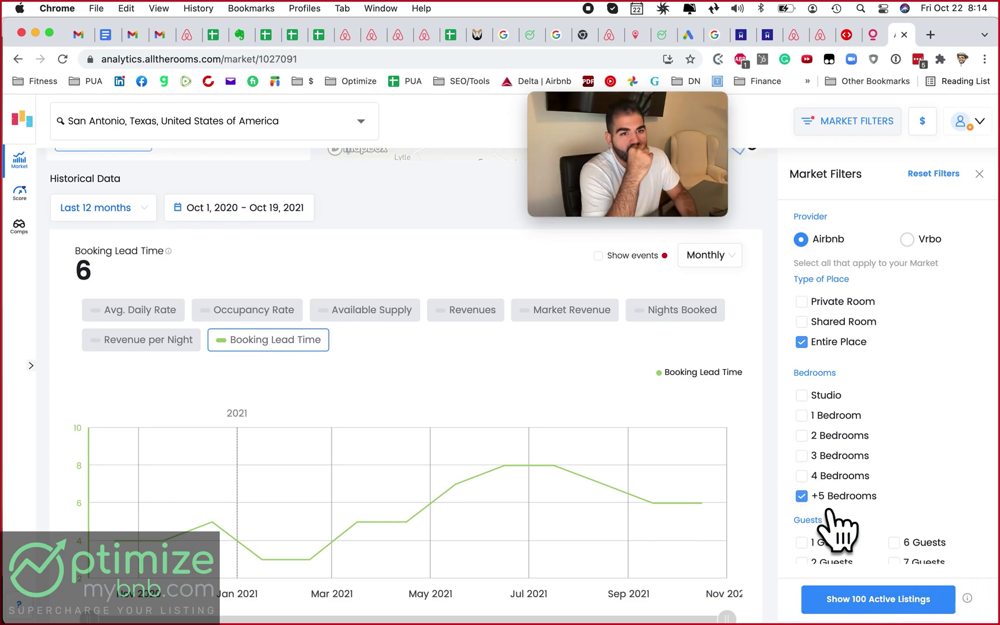
left_click(930, 609)
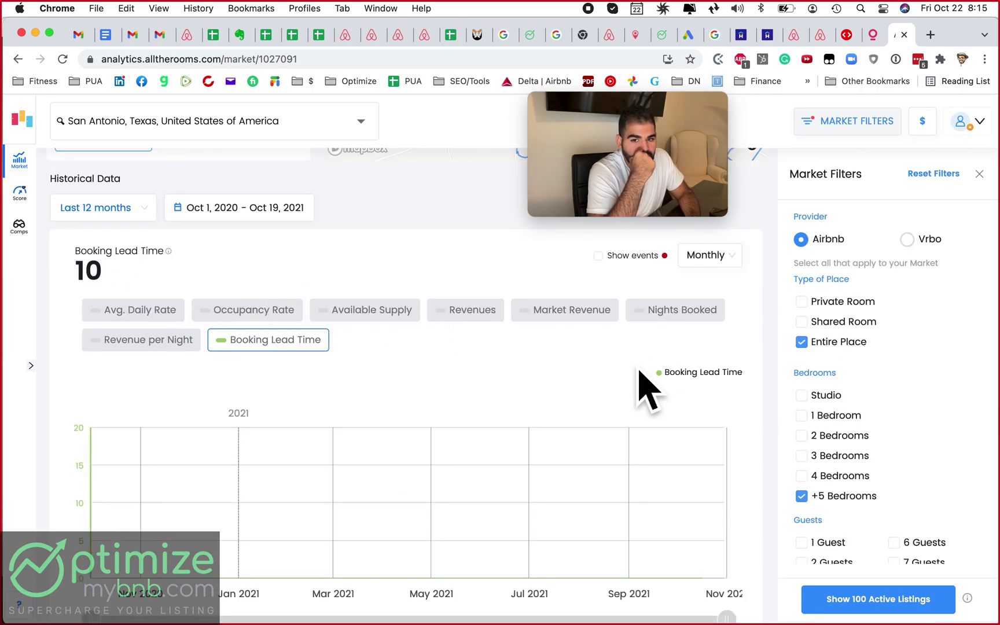
left_click(839, 476)
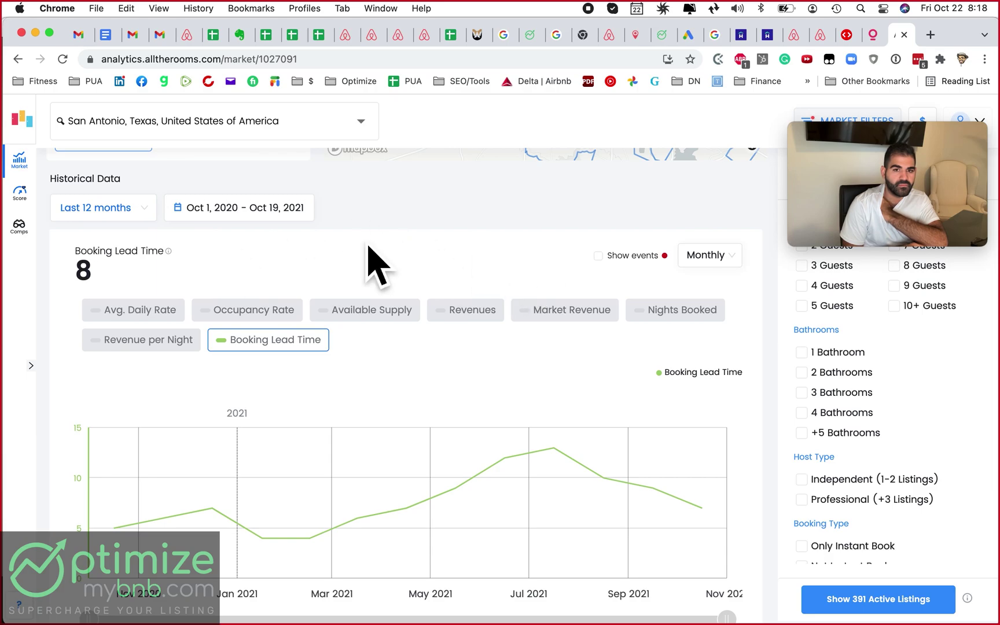
Recheck the Entire Place filter, then go to PriceLabs and move the call preview aside
mouse_move(143, 265)
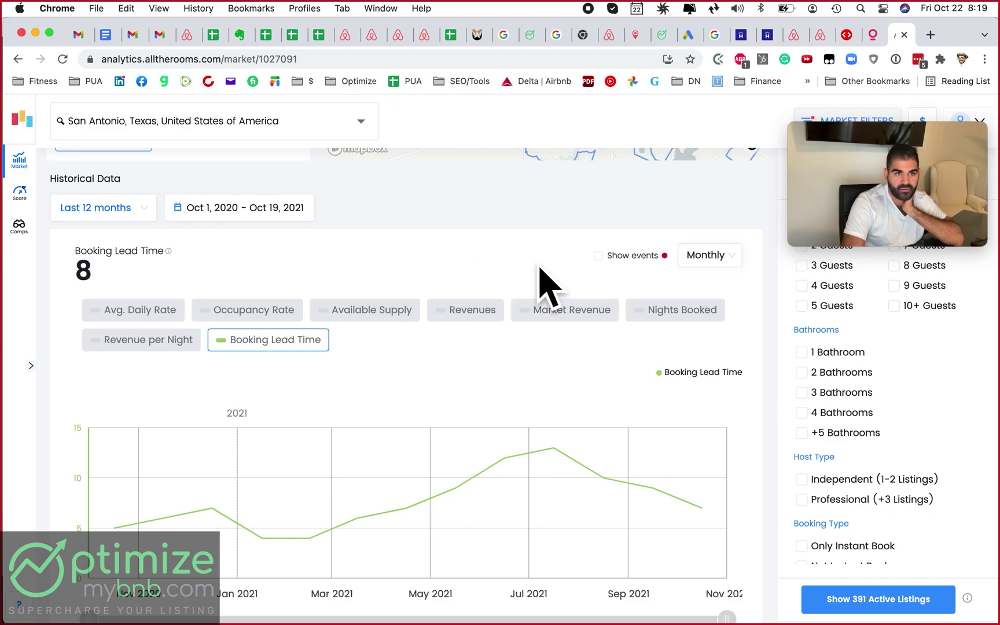
scroll(878, 404, "up", 3)
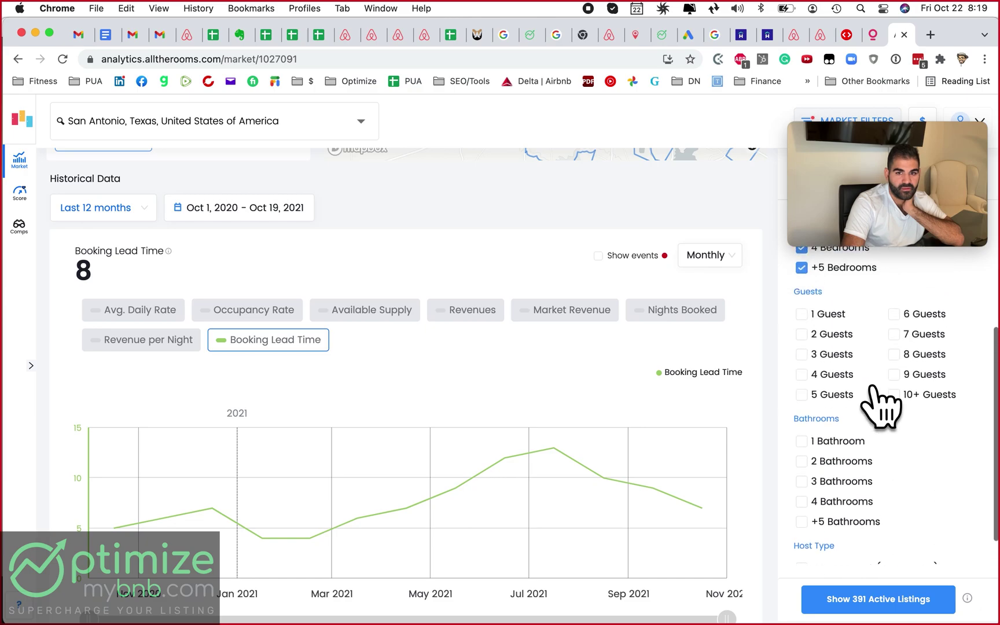
scroll(879, 404, "up", 3)
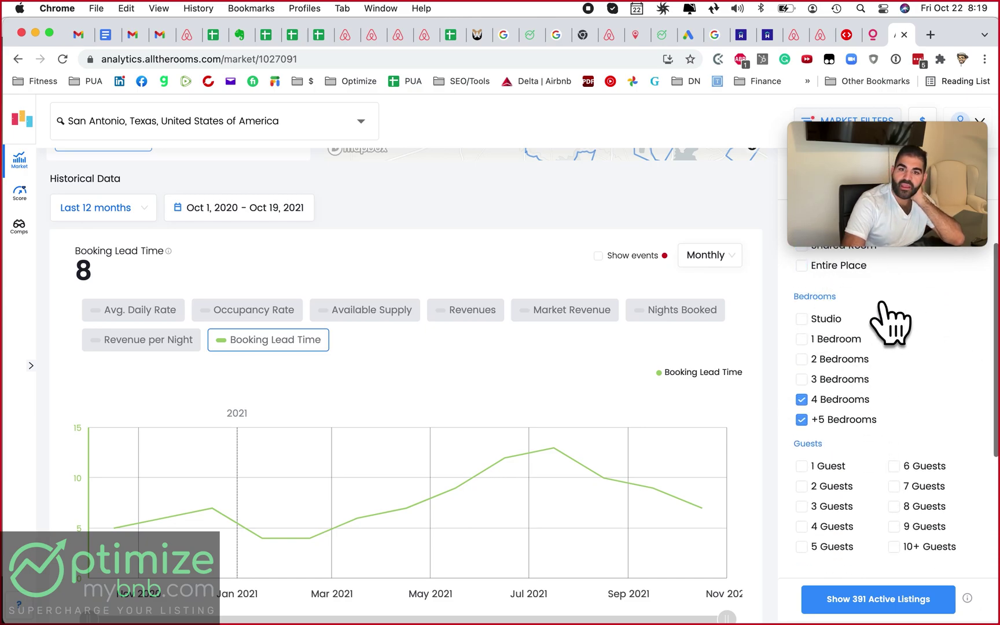
left_click(833, 281)
left_click(827, 283)
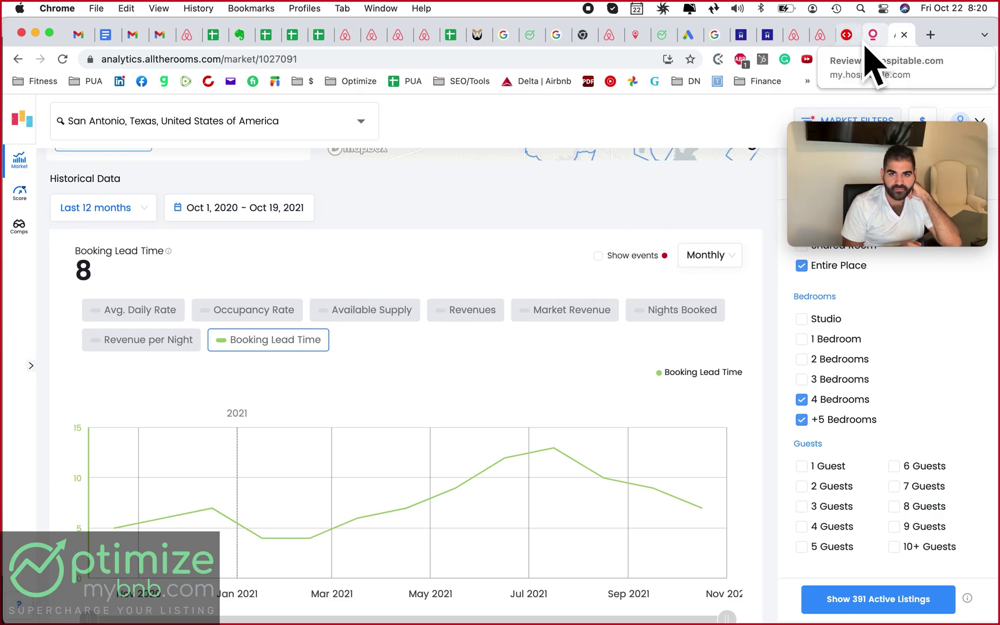
key("super+Tab")
key("super+Tab")
left_click_drag(899, 156, 389, 179)
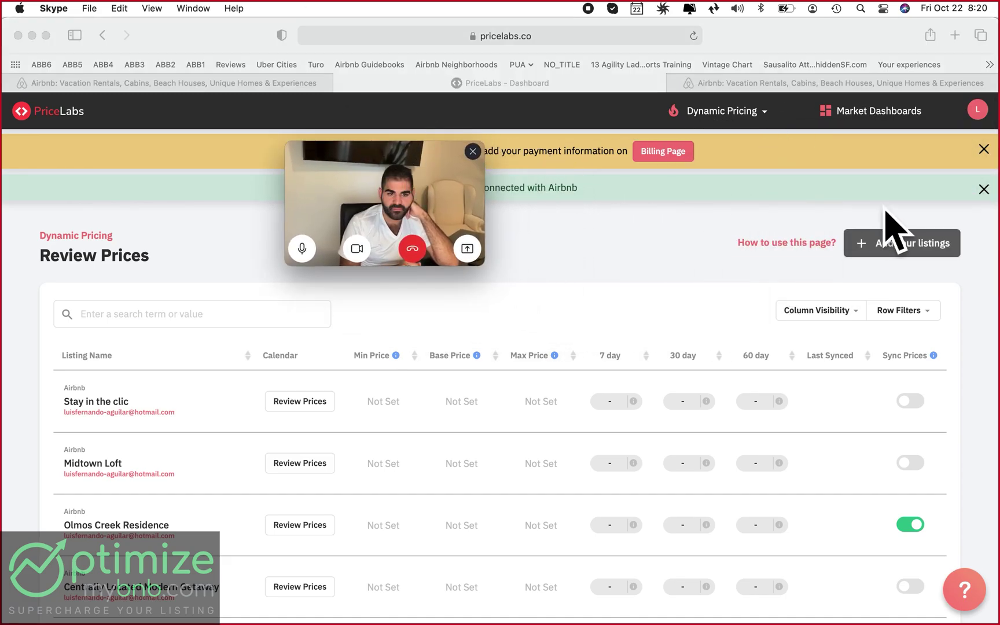
Go to the Advanced Settings section of PriceLabs account Settings
left_click(990, 145)
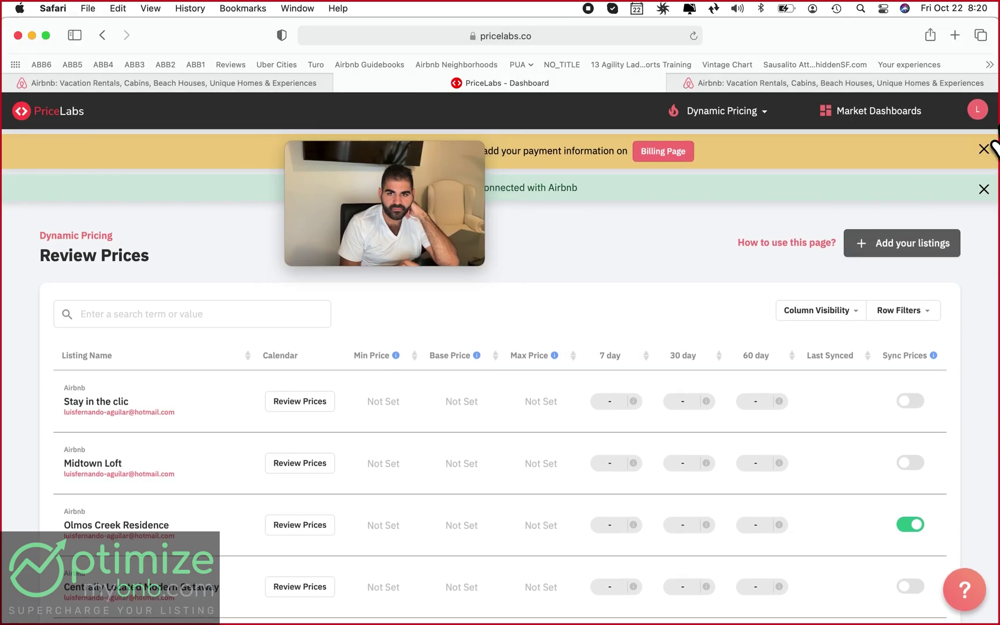
left_click(978, 109)
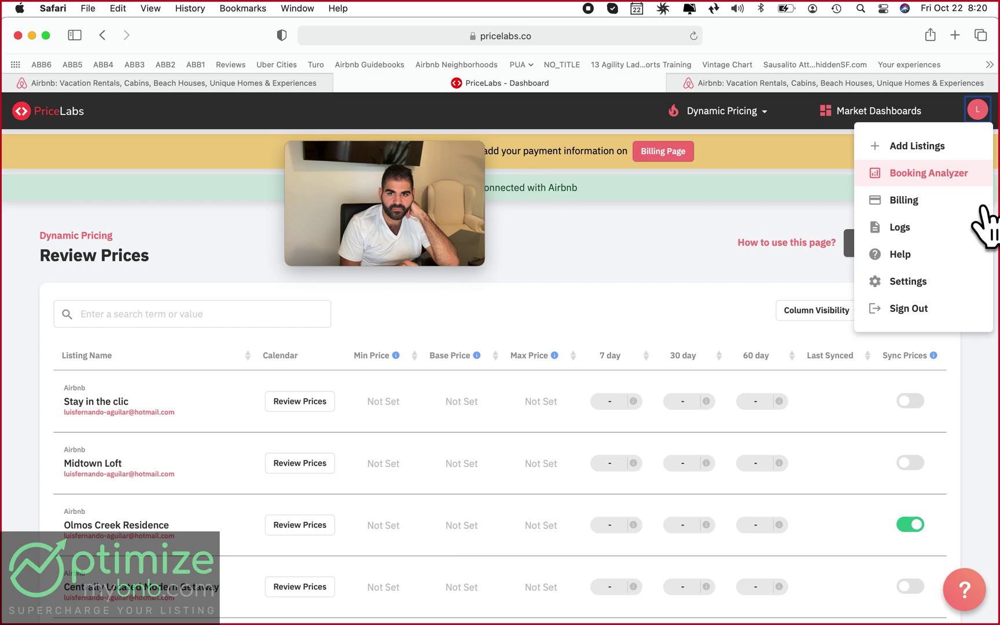
left_click(949, 284)
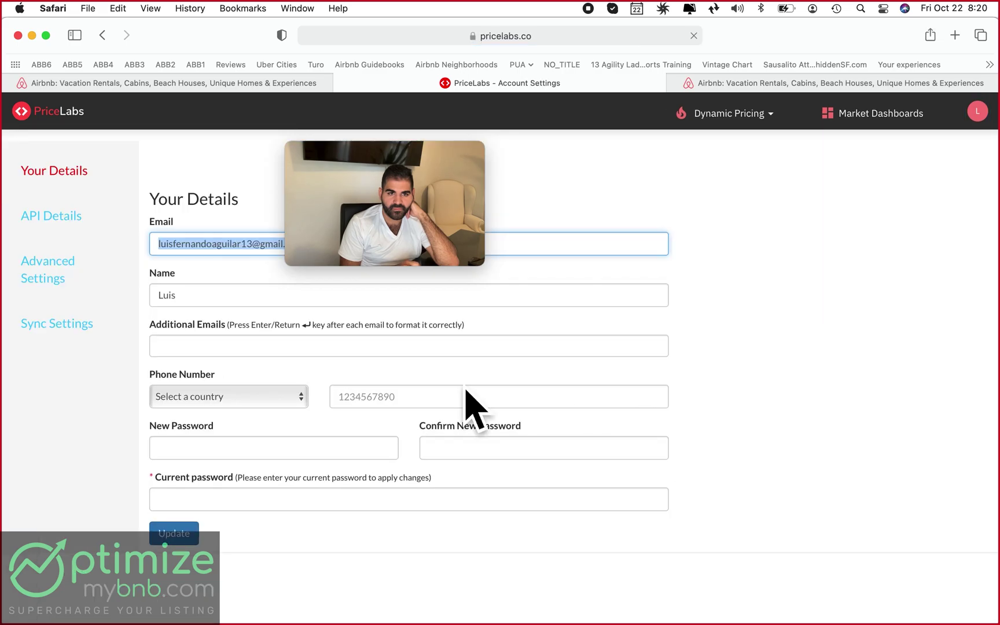
scroll(217, 252, "down", 3)
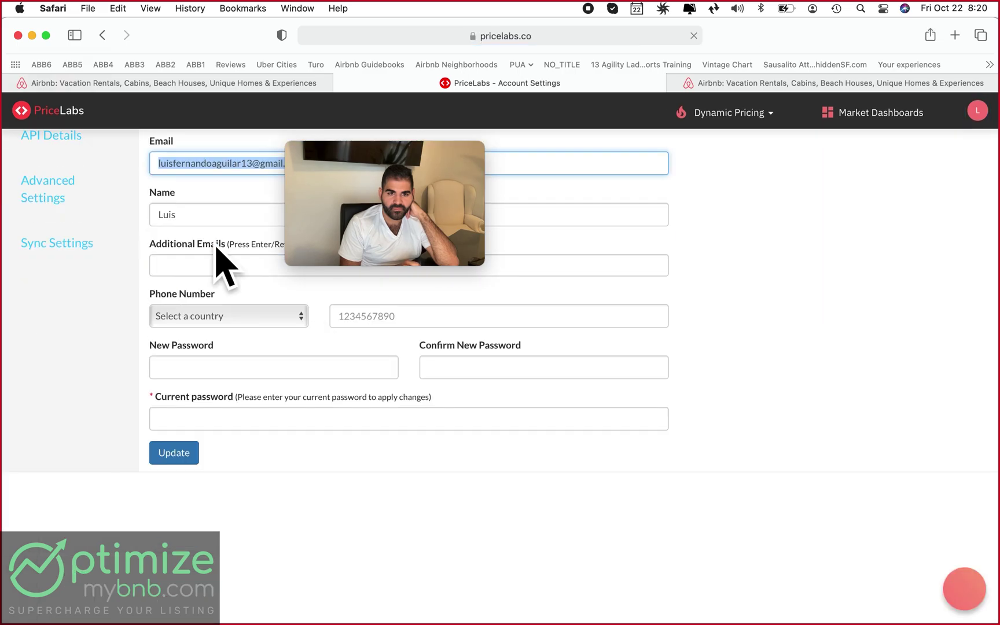
left_click(69, 205)
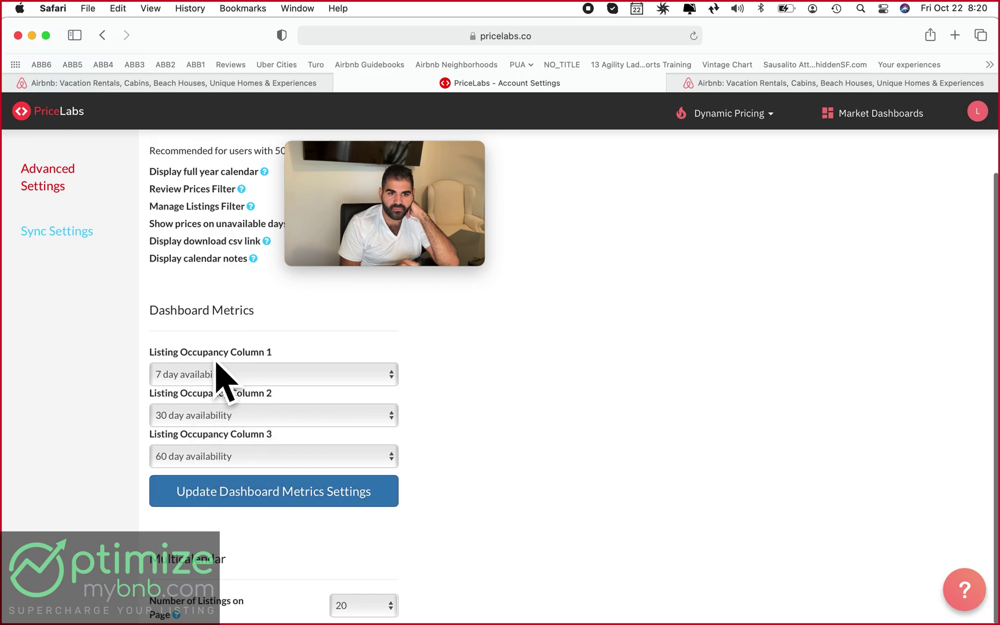
Set Occupancy Column 2 to 15 day availability, keep Column 3 at 60 day, and update dashboard metrics
left_click(289, 377)
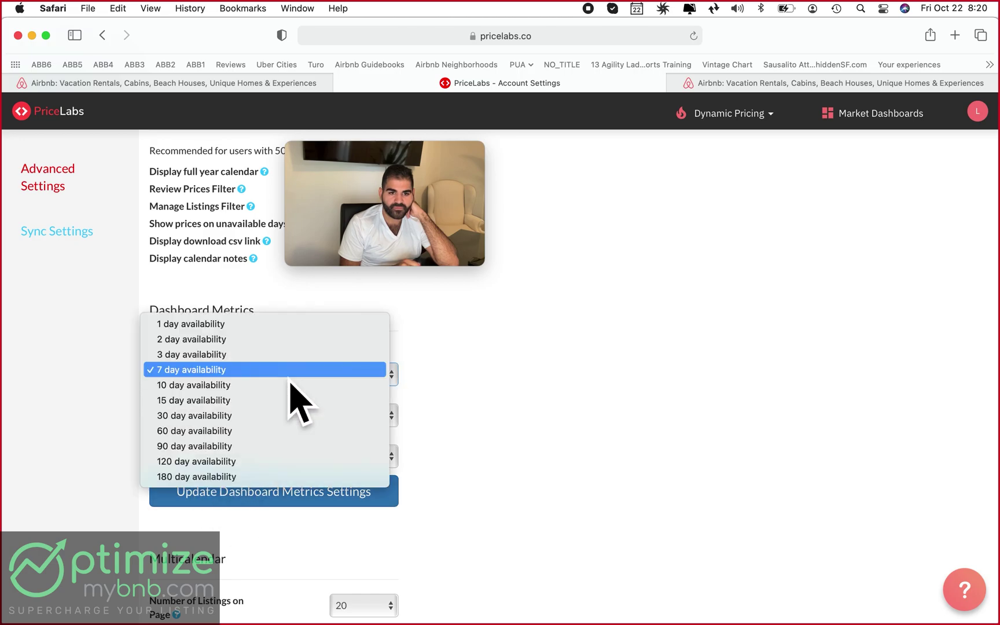
key("Escape")
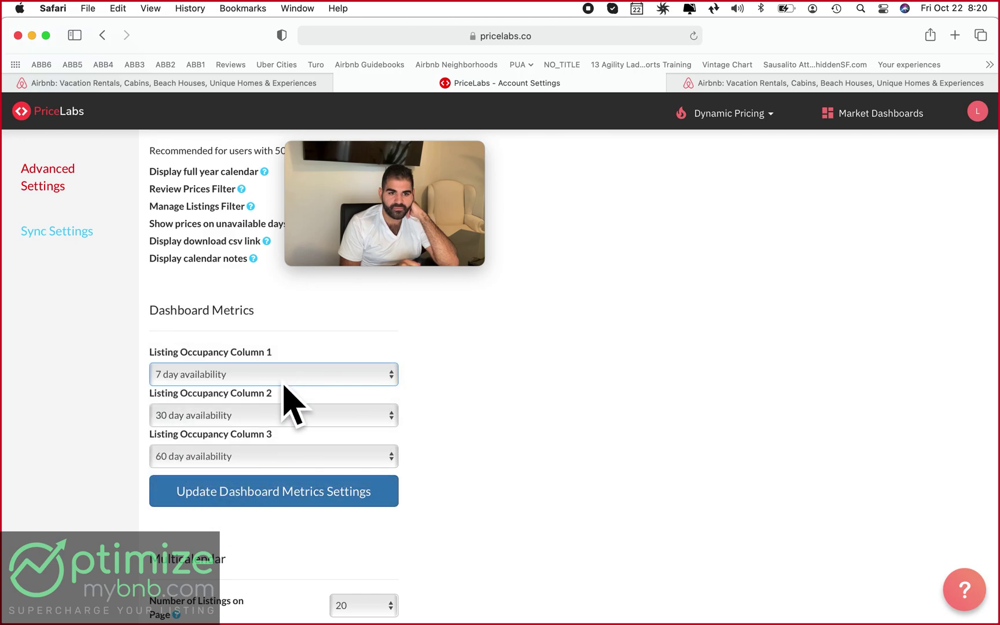
left_click(263, 415)
left_click(255, 396)
left_click(237, 457)
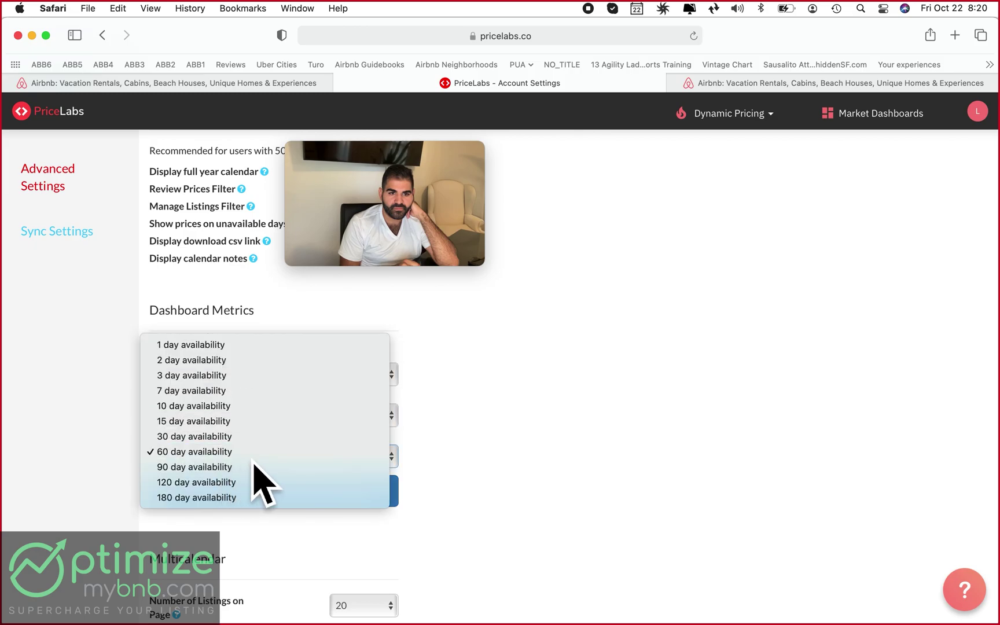
left_click(366, 452)
left_click(271, 497)
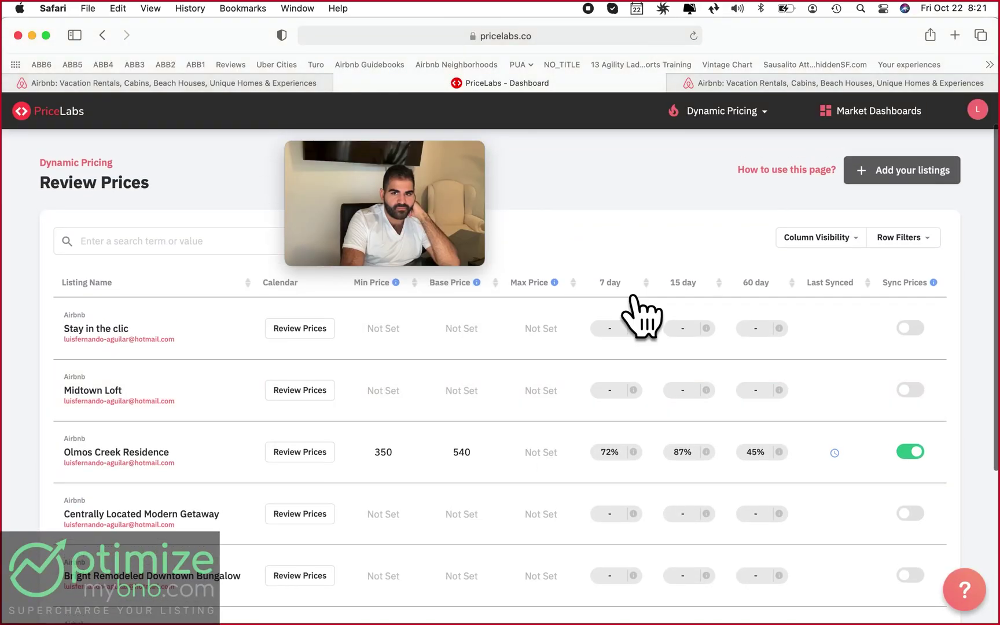
Dismiss the training-call popup and scroll to the Olmos Creek listing's occupancy figures
mouse_move(638, 462)
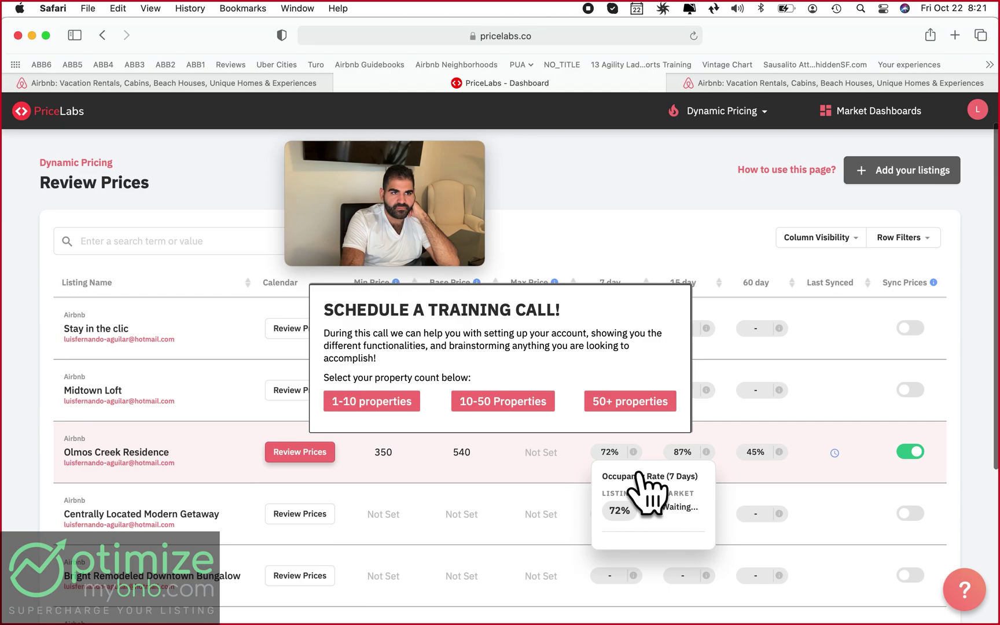
left_click(696, 527)
mouse_move(706, 468)
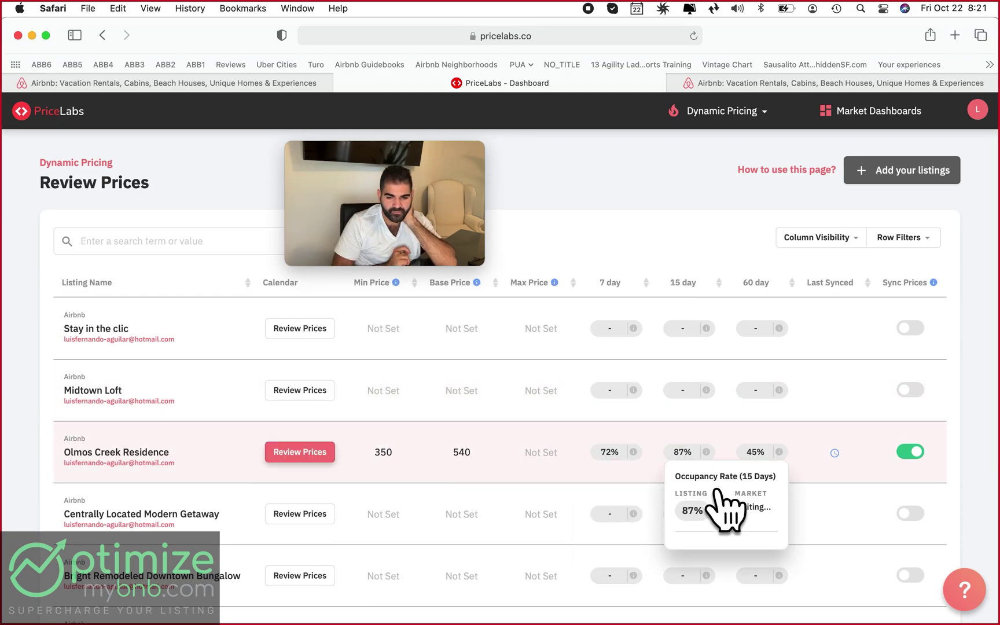
scroll(444, 457, "down", 3)
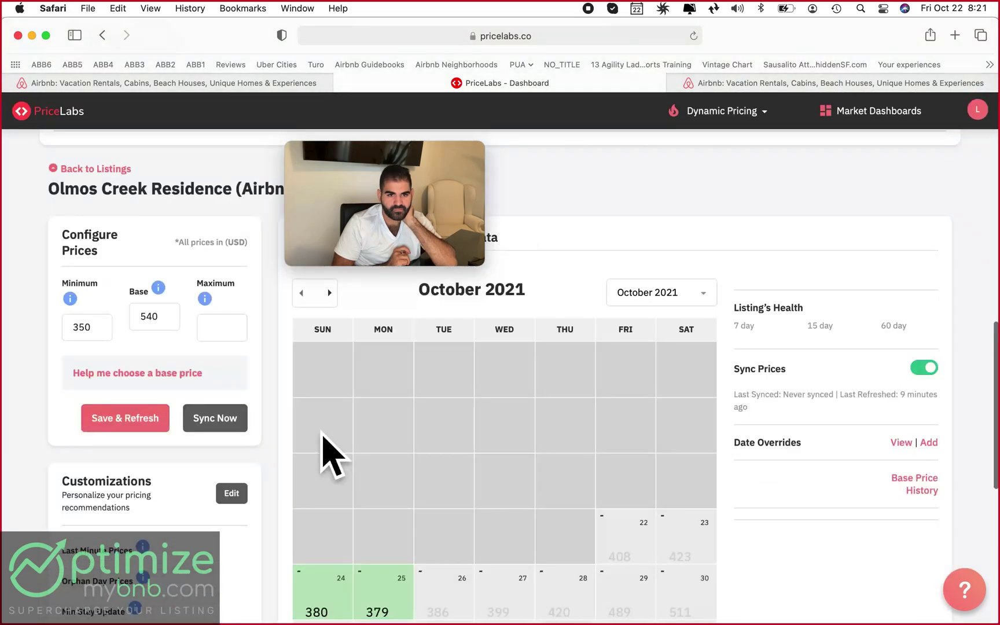
scroll(518, 417, "down", 3)
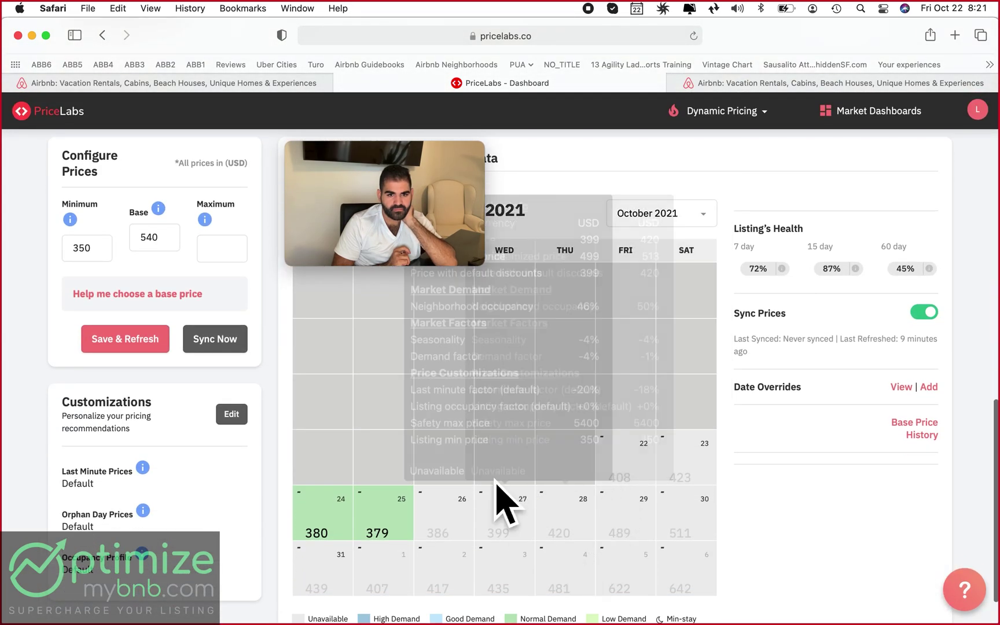
scroll(499, 503, "up", 2)
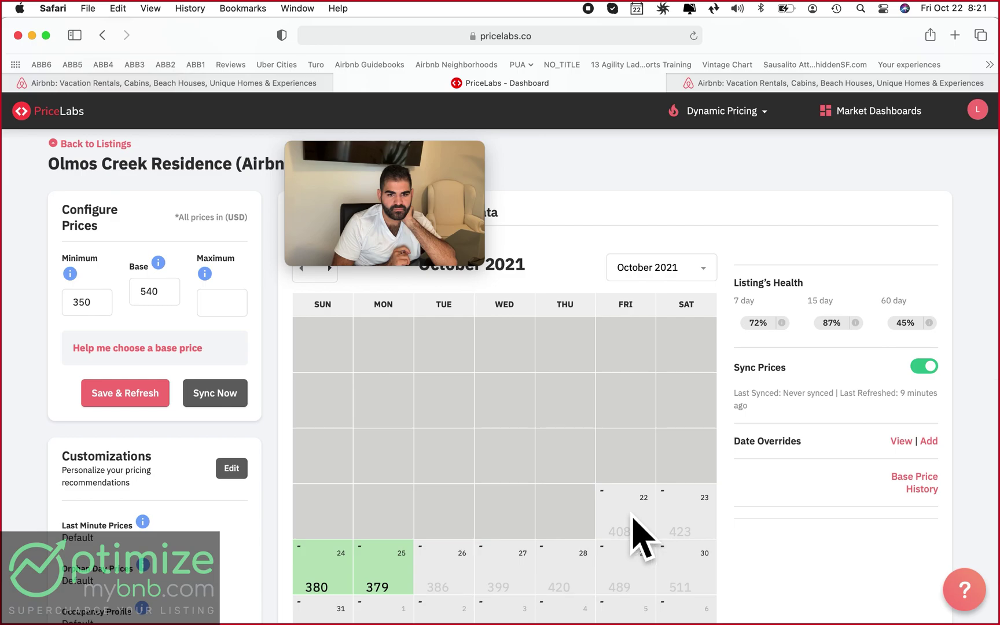
scroll(642, 532, "down", 1)
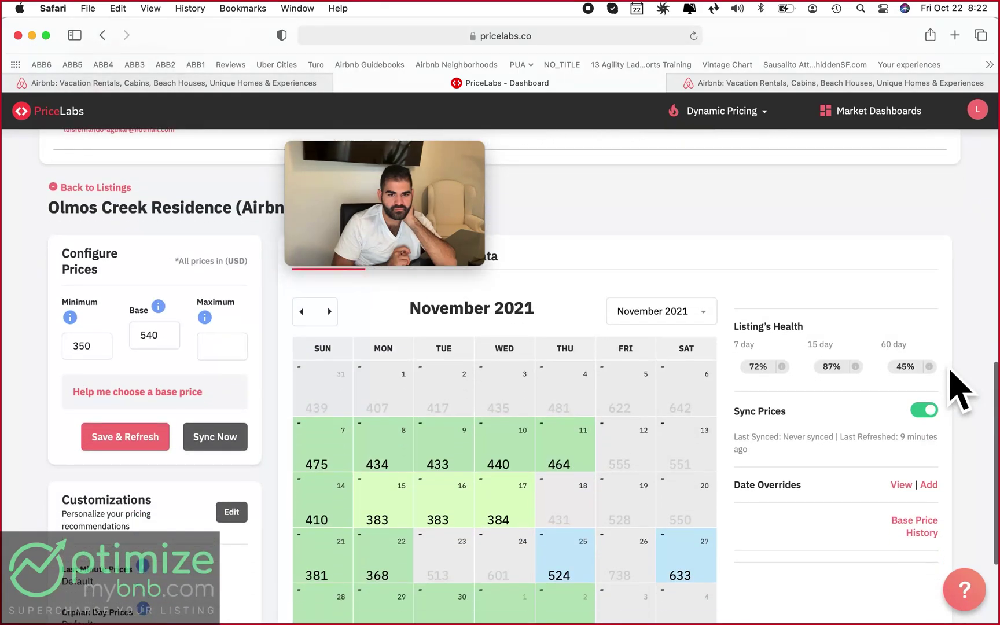
Check the 15-day and 60-day occupancy rates, then return to AllTheRooms analytics
mouse_move(933, 387)
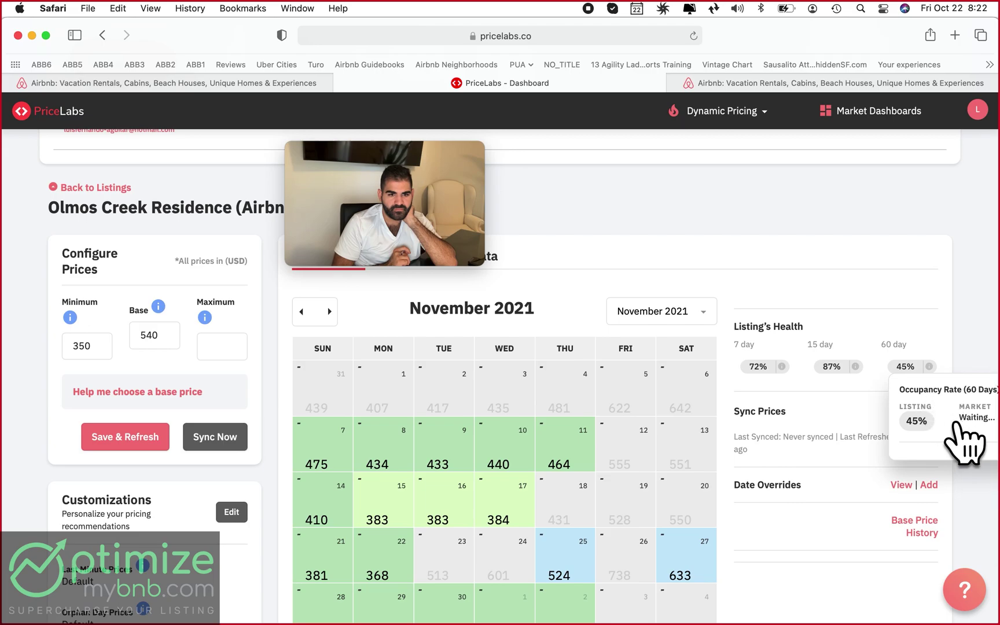
mouse_move(859, 388)
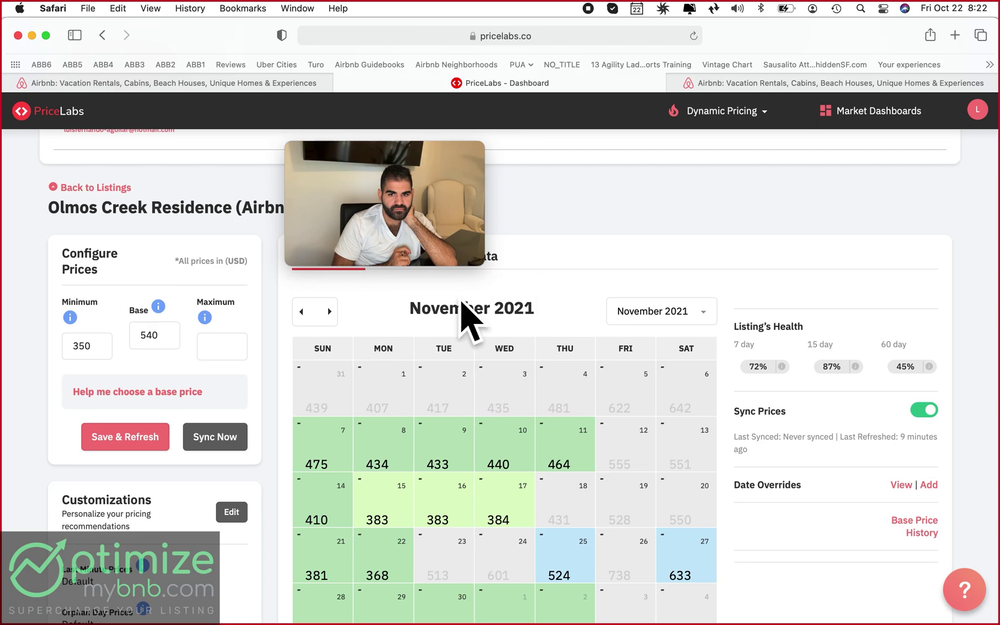
scroll(295, 405, "down", 1)
scroll(295, 405, "down", 1)
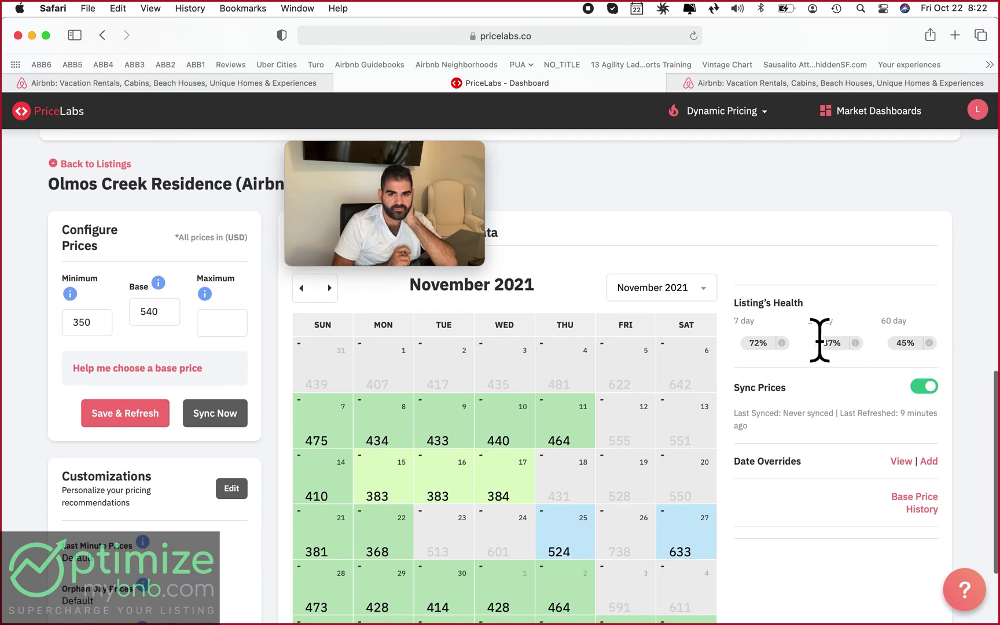
mouse_move(860, 362)
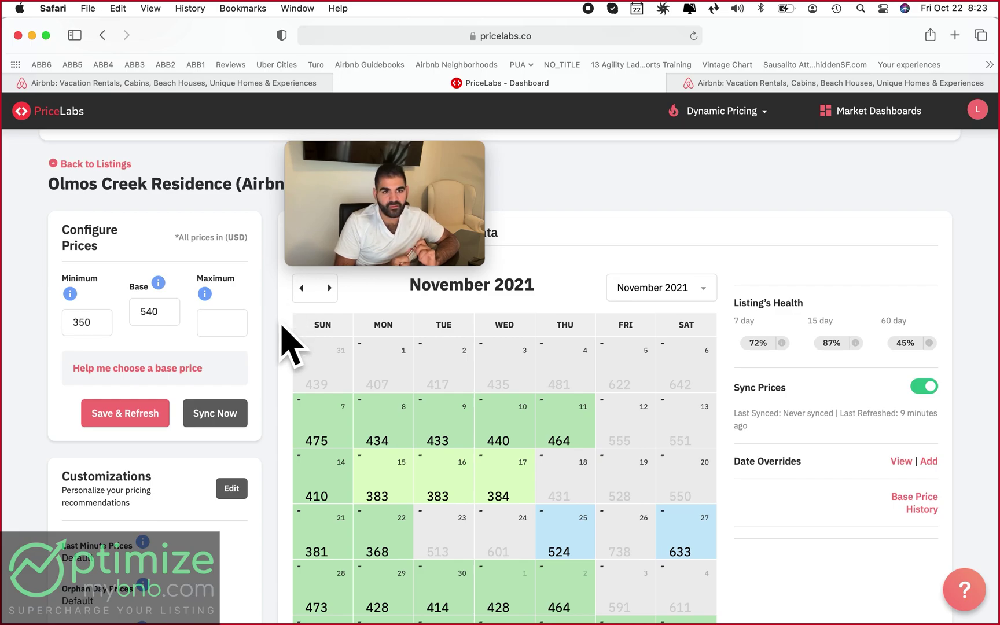
key("super+Tab")
key("super+Tab")
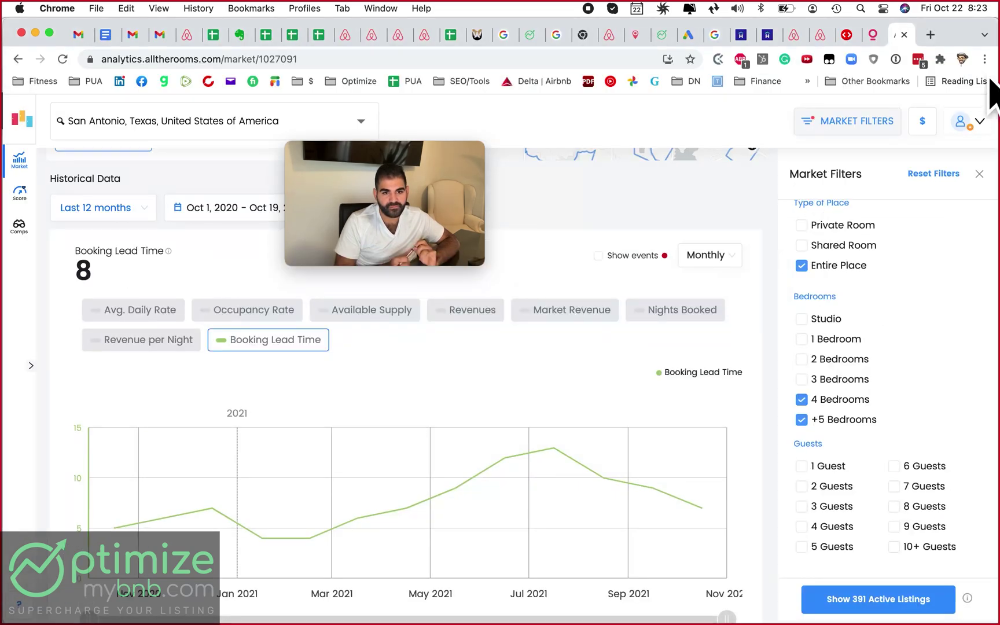
Load pricelabs.co/pricing in a new tab and open Review Prices for the Historic Duckpond listing
left_click(930, 35)
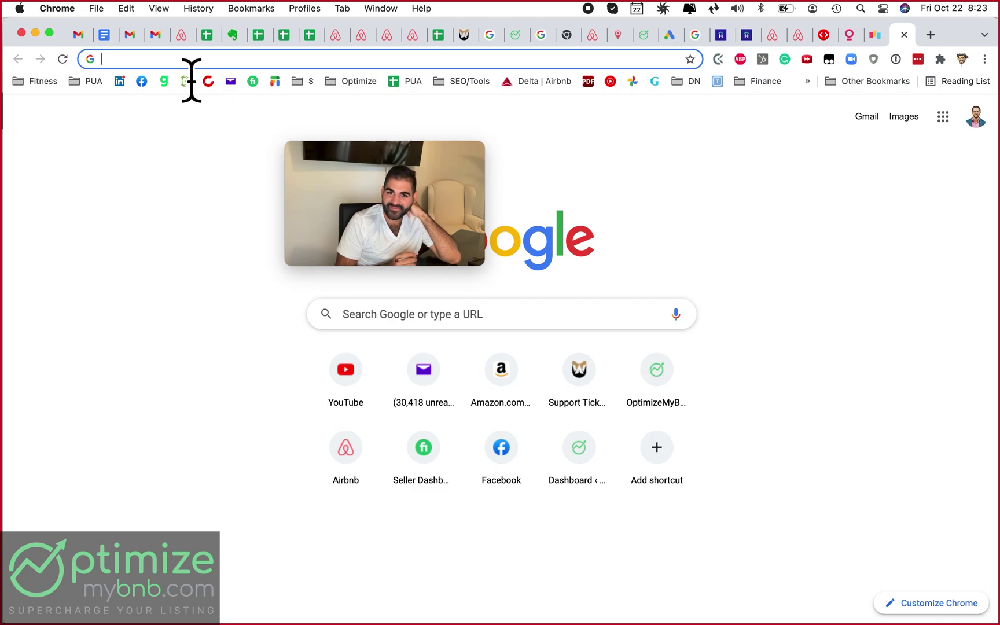
type("pricelabs.co/pricing")
key("Return")
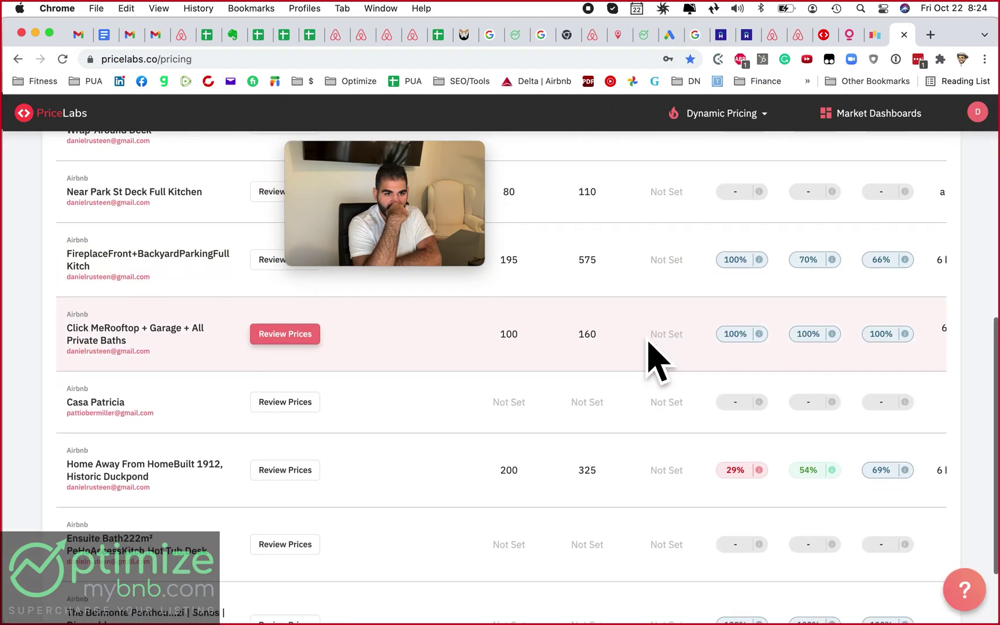
scroll(648, 358, "down", 1)
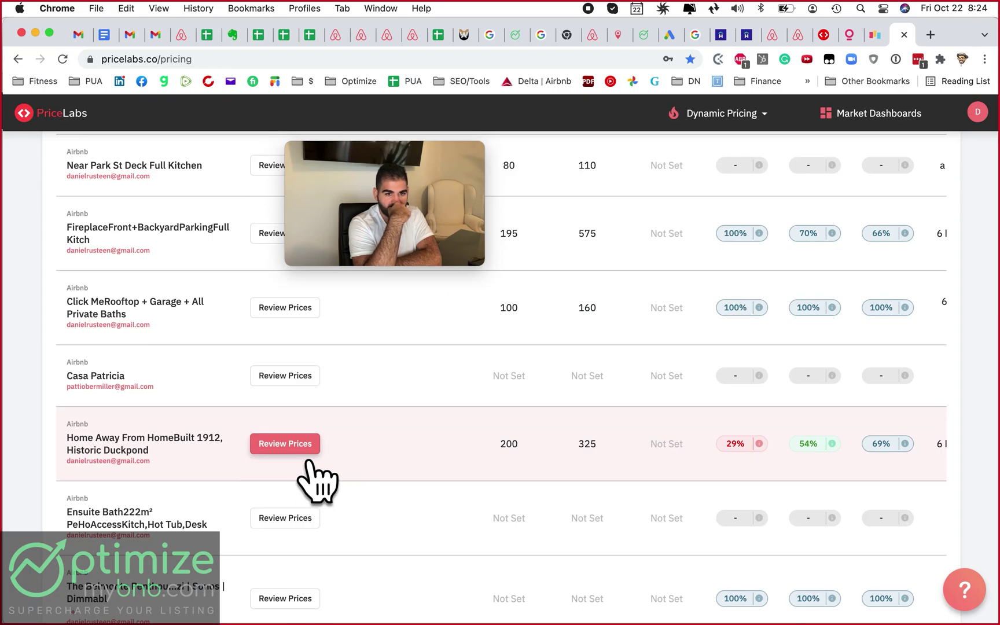
scroll(310, 463, "down", 2)
left_click(309, 463)
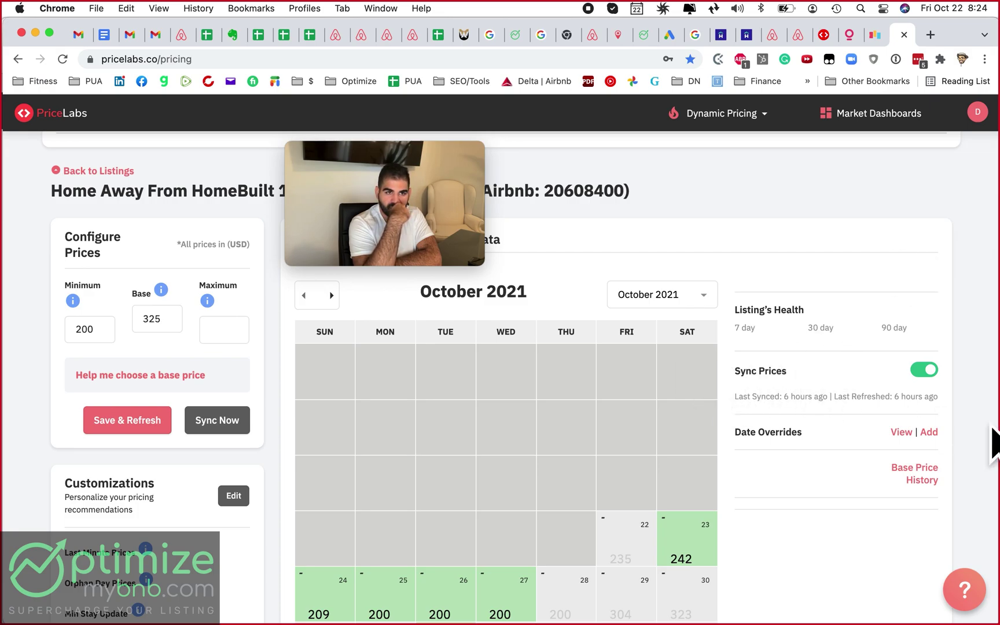
scroll(977, 446, "down", 1)
Compare the 7- and 30-day occupancy badges with the market and highlight the Last Minute Prices setting
mouse_move(851, 397)
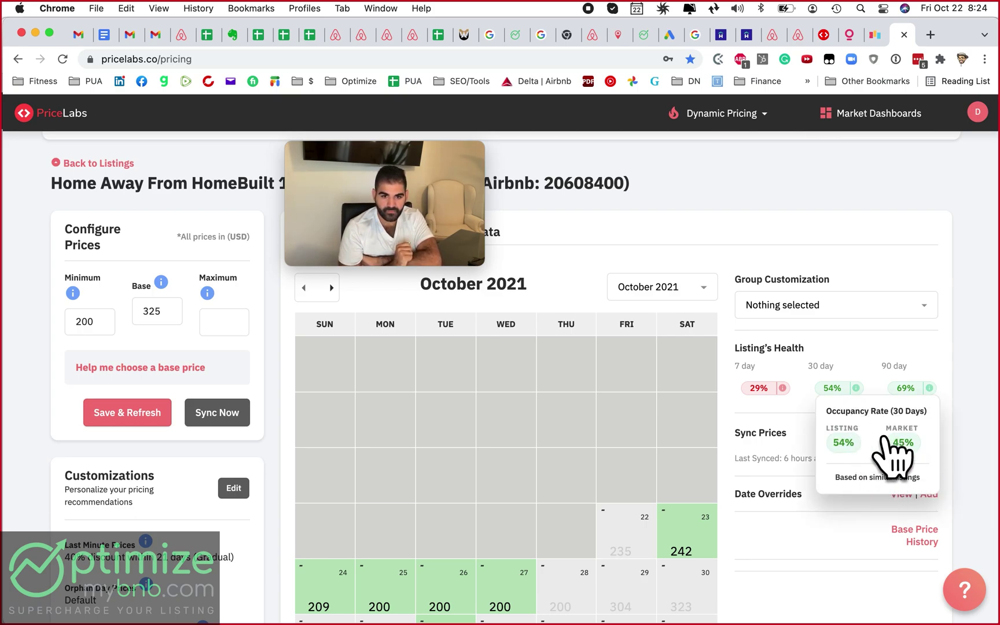
mouse_move(781, 389)
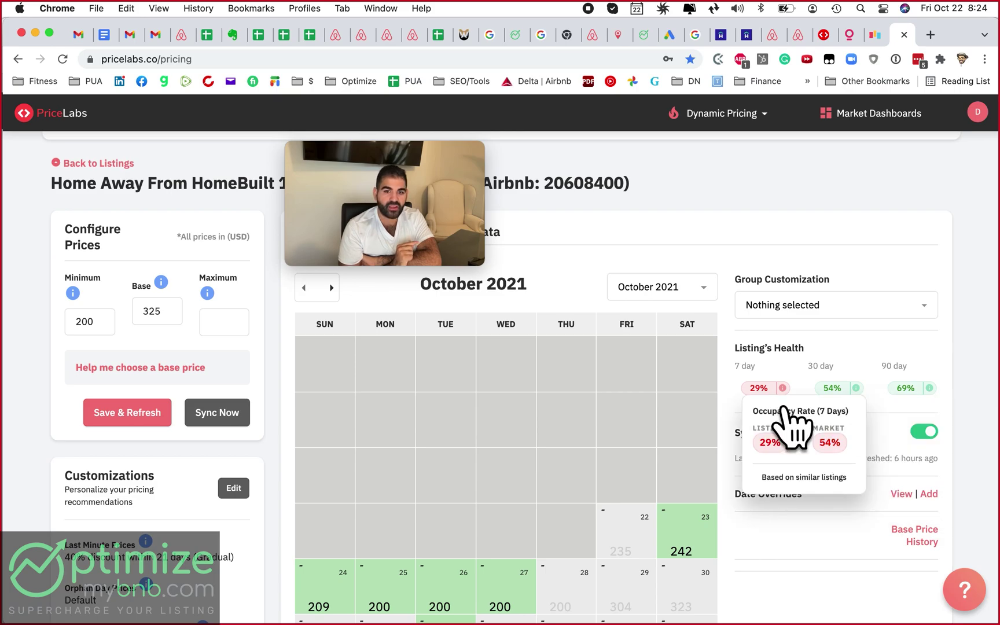
mouse_move(875, 418)
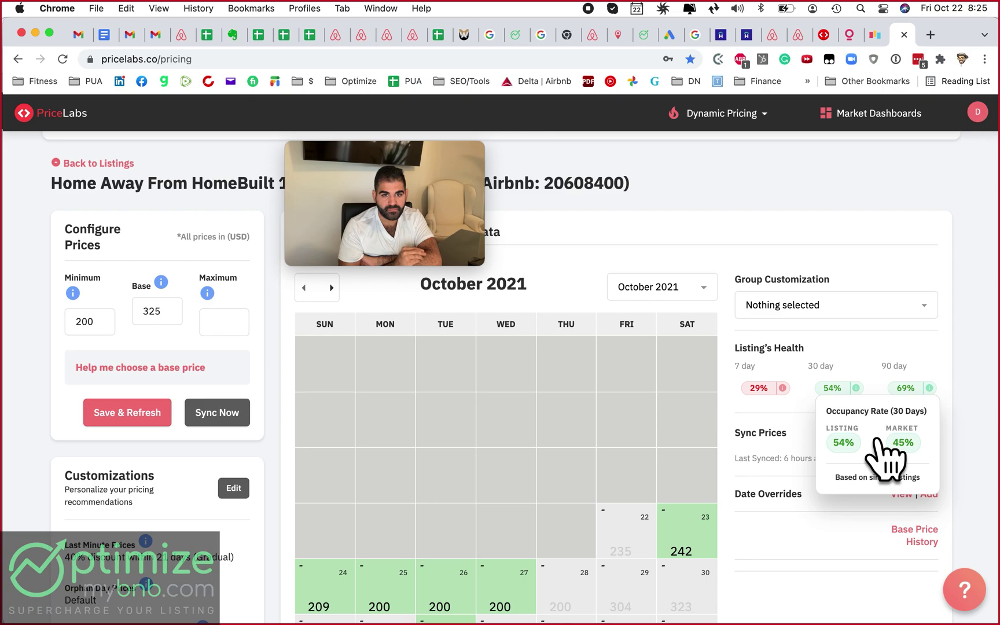
scroll(738, 457, "down", 1)
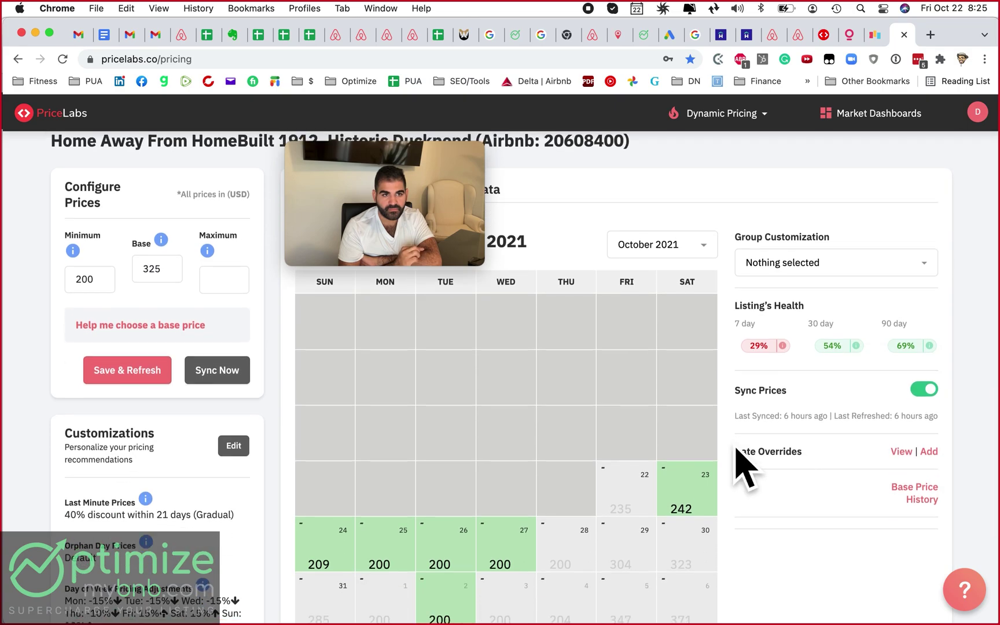
scroll(743, 469, "down", 2)
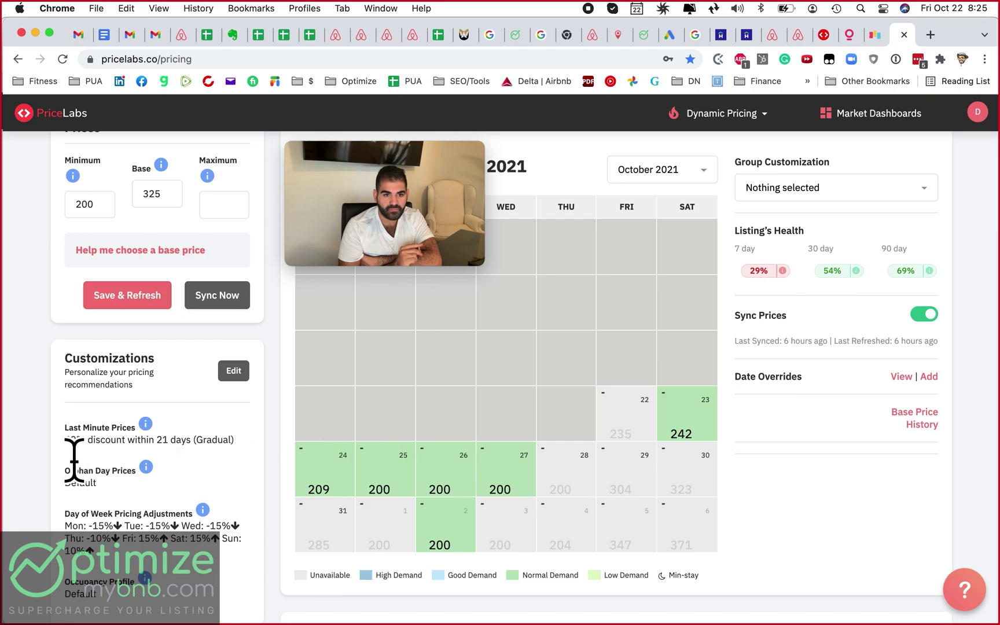
left_click_drag(65, 441, 258, 450)
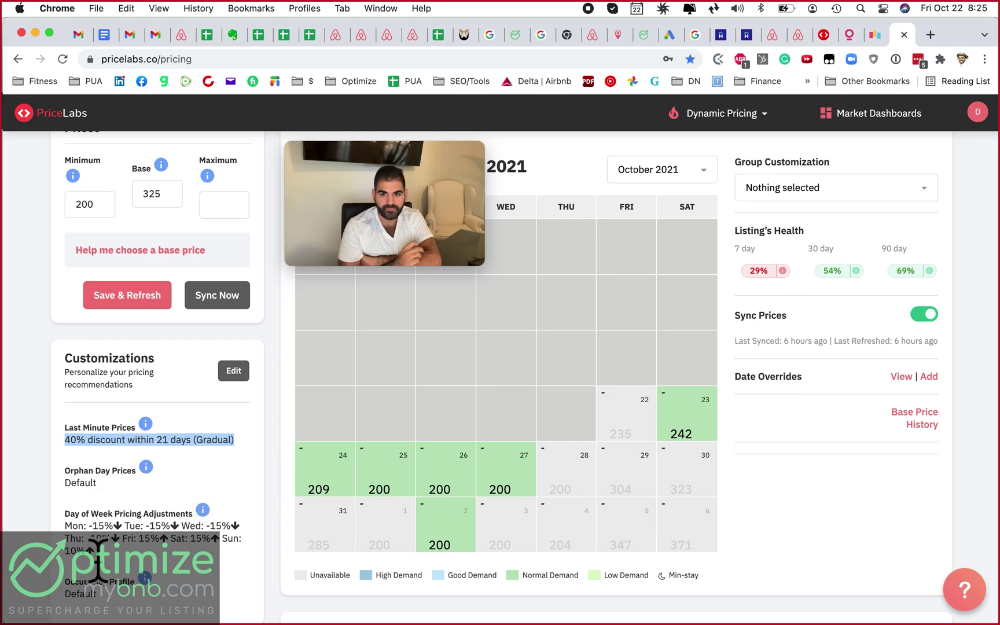
scroll(547, 252, "up", 5)
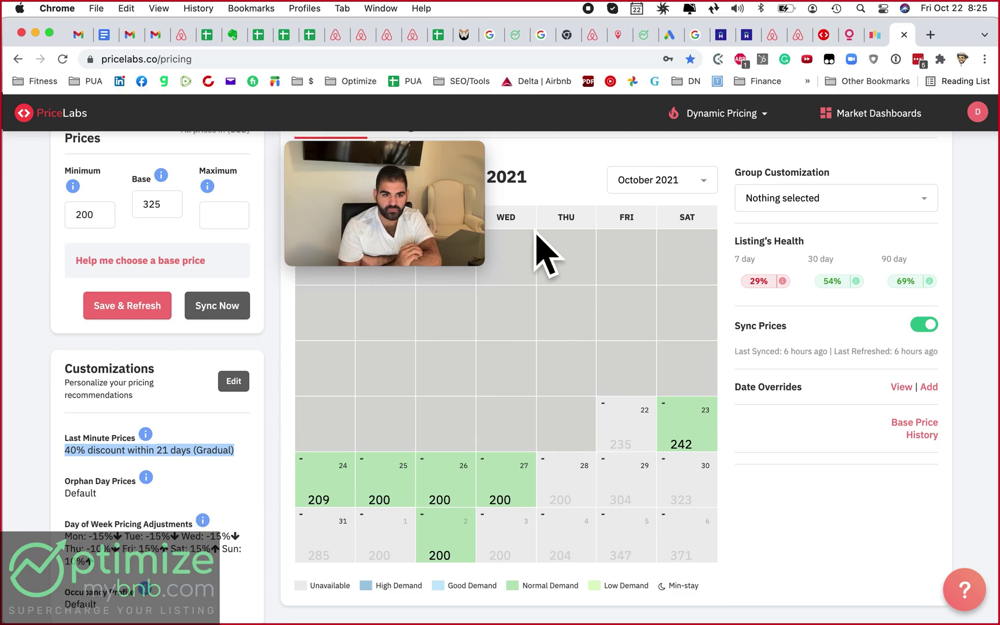
Advance the pricing calendar to November 2021 and inspect its nightly prices
left_click(332, 309)
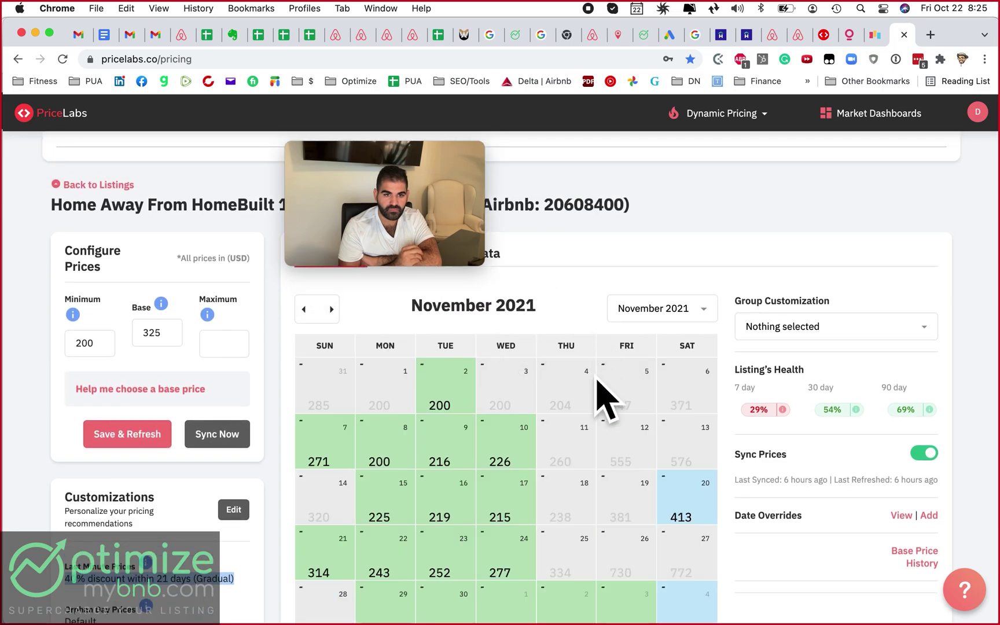
scroll(509, 440, "down", 1)
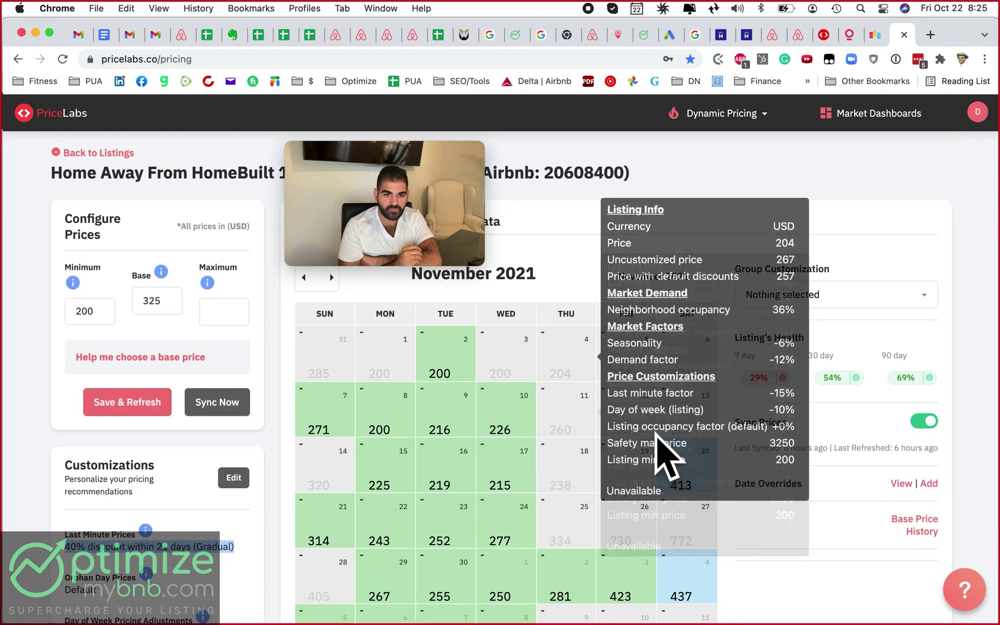
scroll(576, 538, "down", 2)
scroll(425, 480, "up", 2)
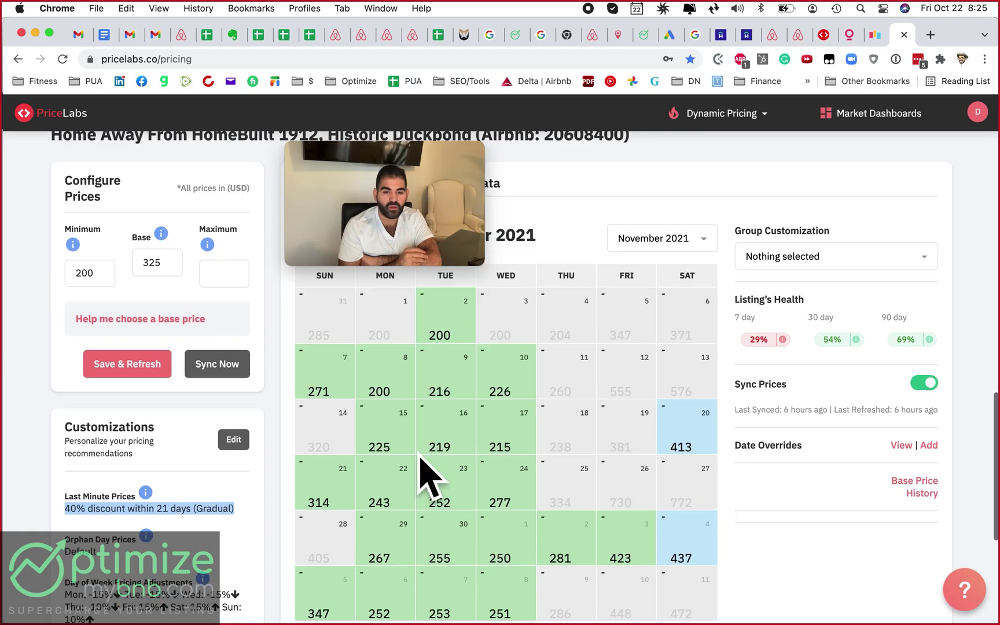
scroll(504, 434, "down", 1)
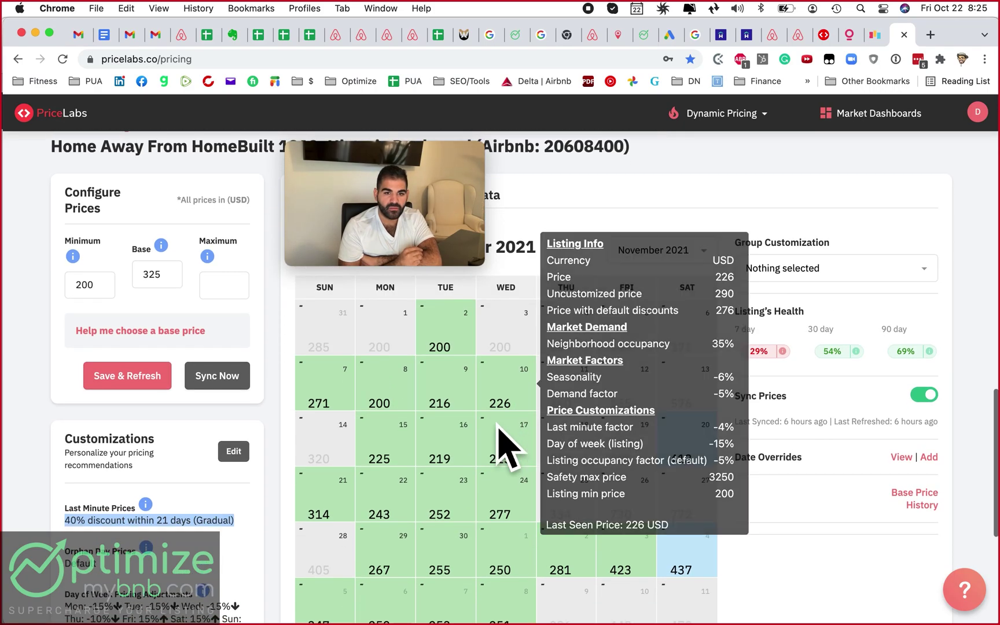
scroll(340, 407, "down", 1)
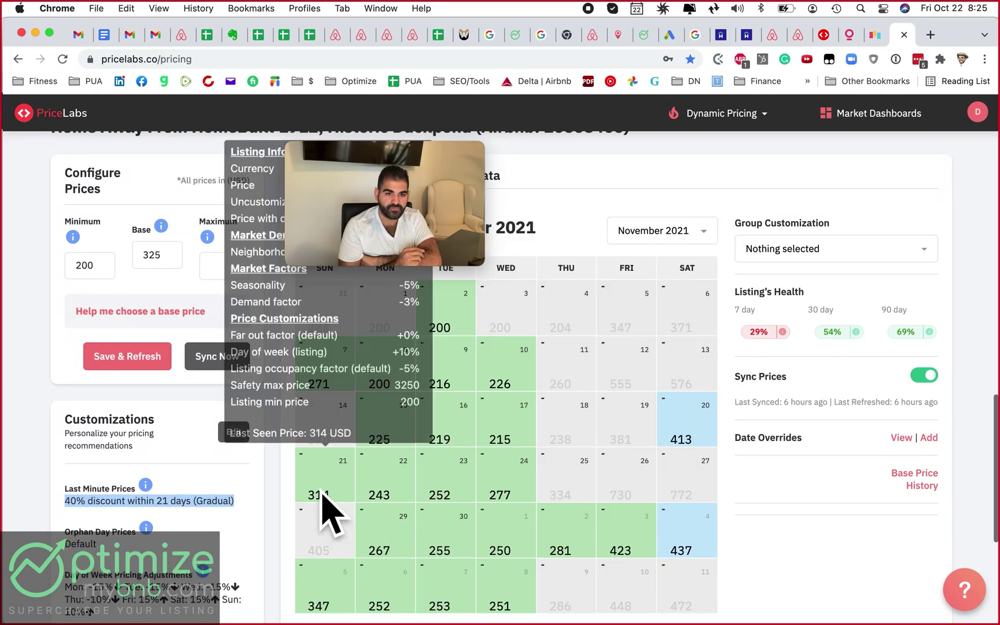
scroll(197, 446, "down", 3)
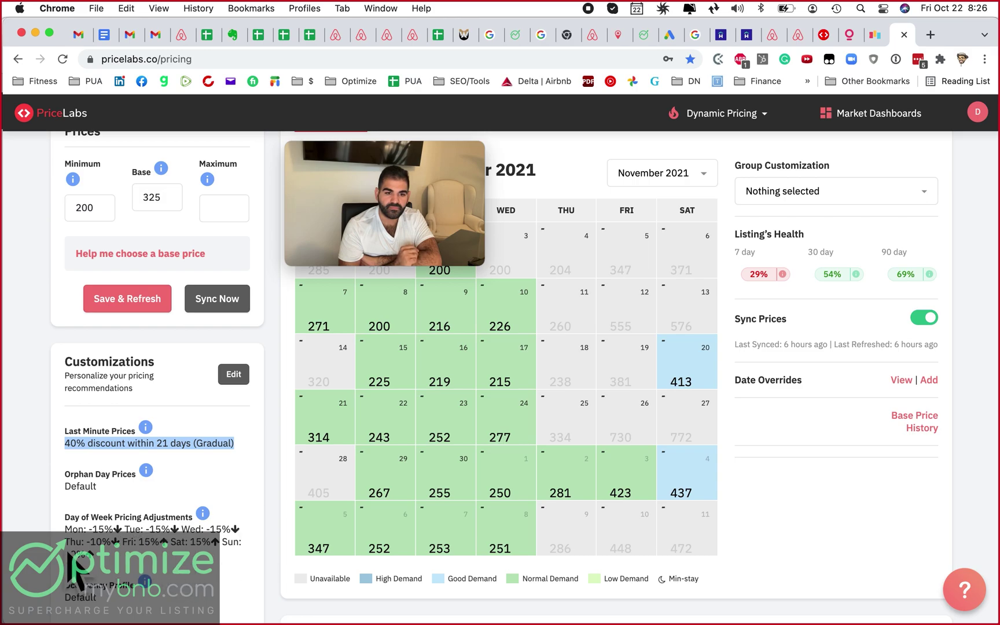
mouse_move(518, 365)
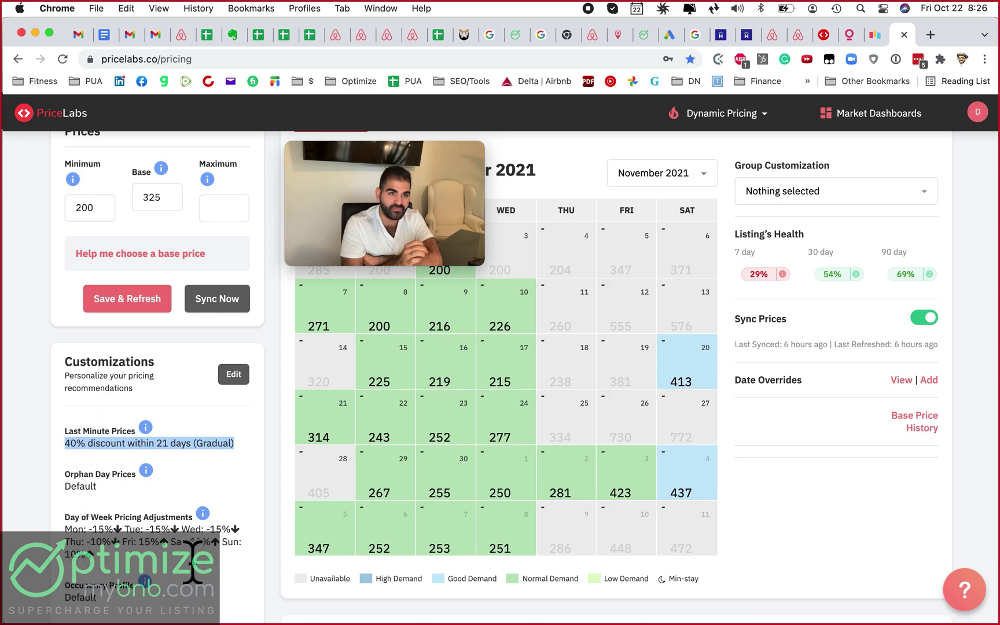
left_click(386, 477)
Move the calendar back to October 2021 and inspect the October 22 and 23 price breakdowns
mouse_move(392, 444)
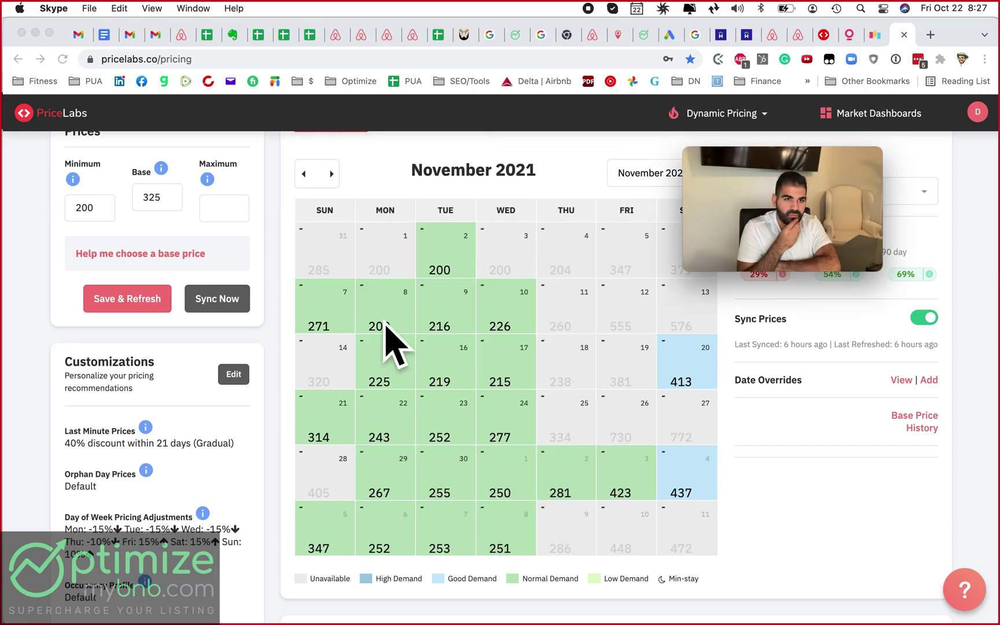
left_click(386, 328)
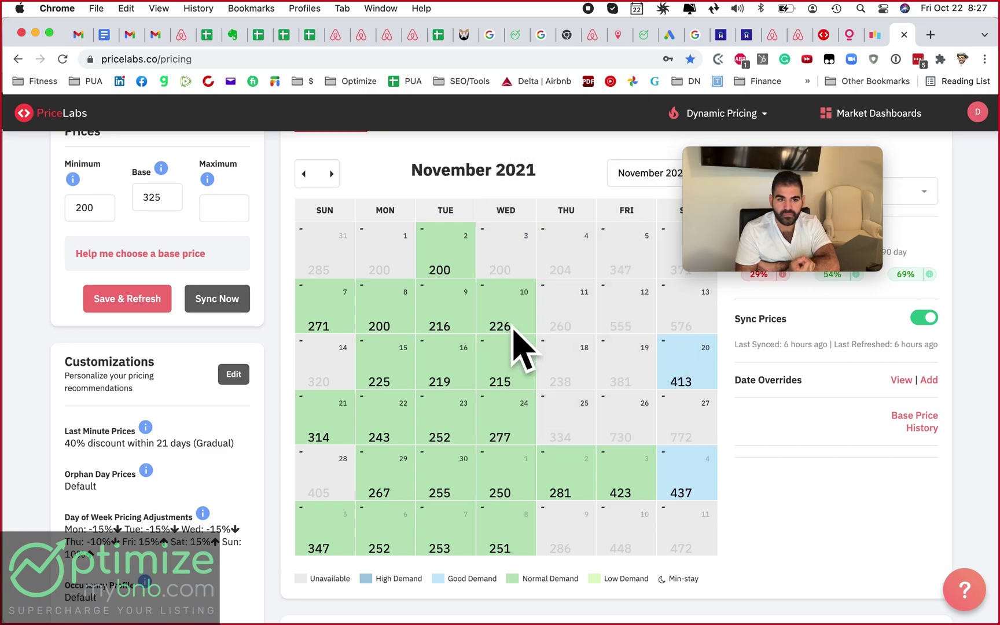
mouse_move(507, 331)
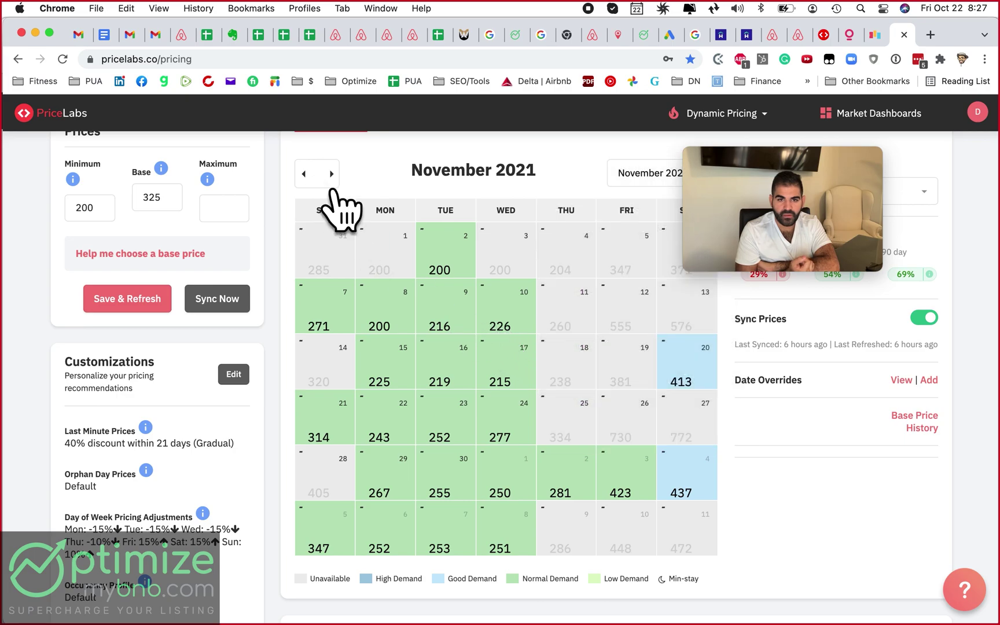
left_click(303, 173)
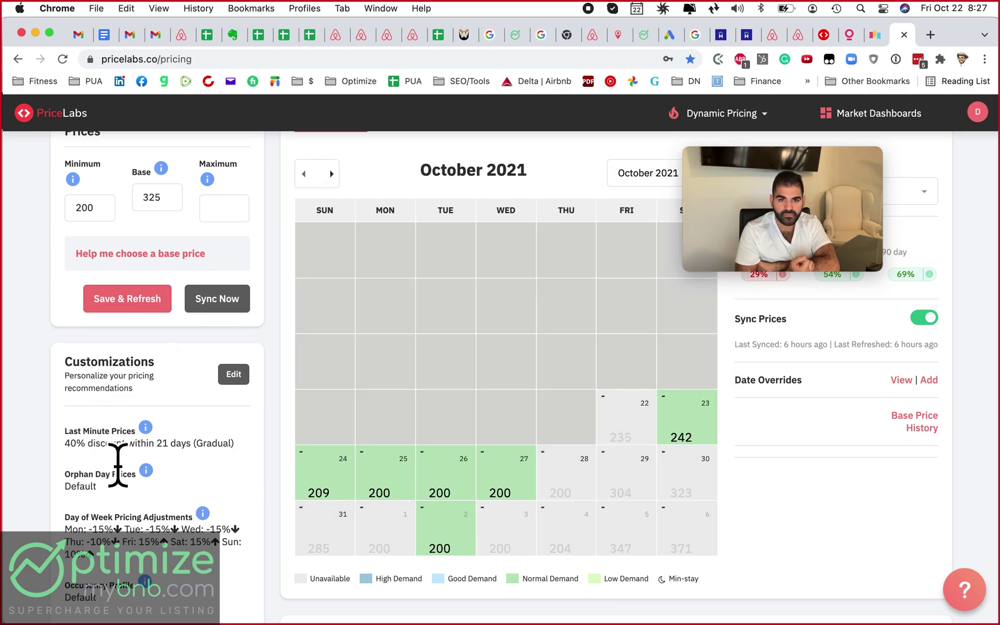
mouse_move(701, 431)
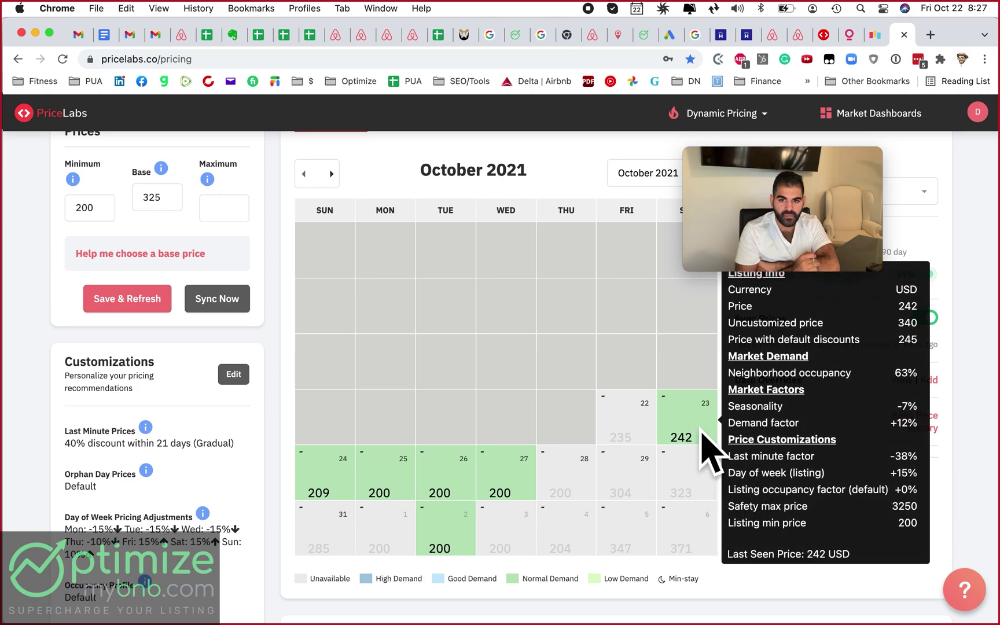
mouse_move(627, 435)
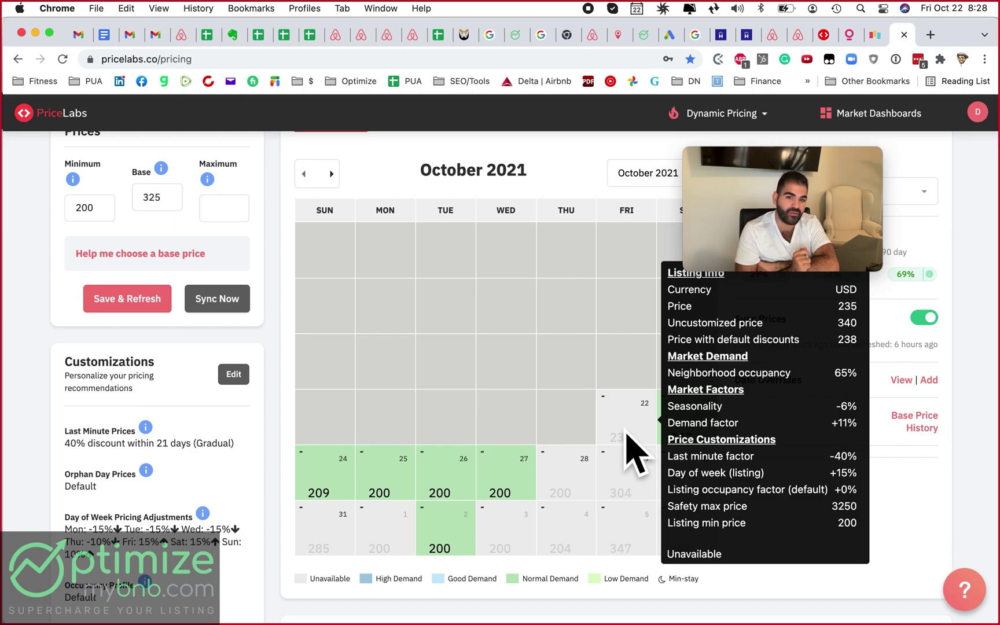
Open the Historic Duckpond listing on Airbnb and choose a December 1–8, 2021 stay
left_click(778, 40)
left_click(599, 44)
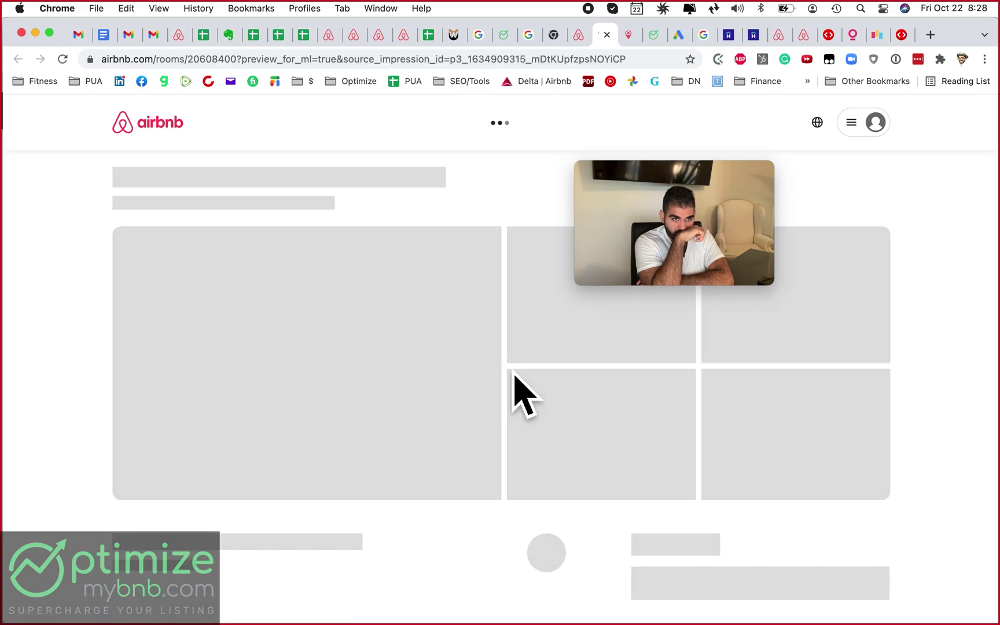
scroll(515, 376, "down", 5)
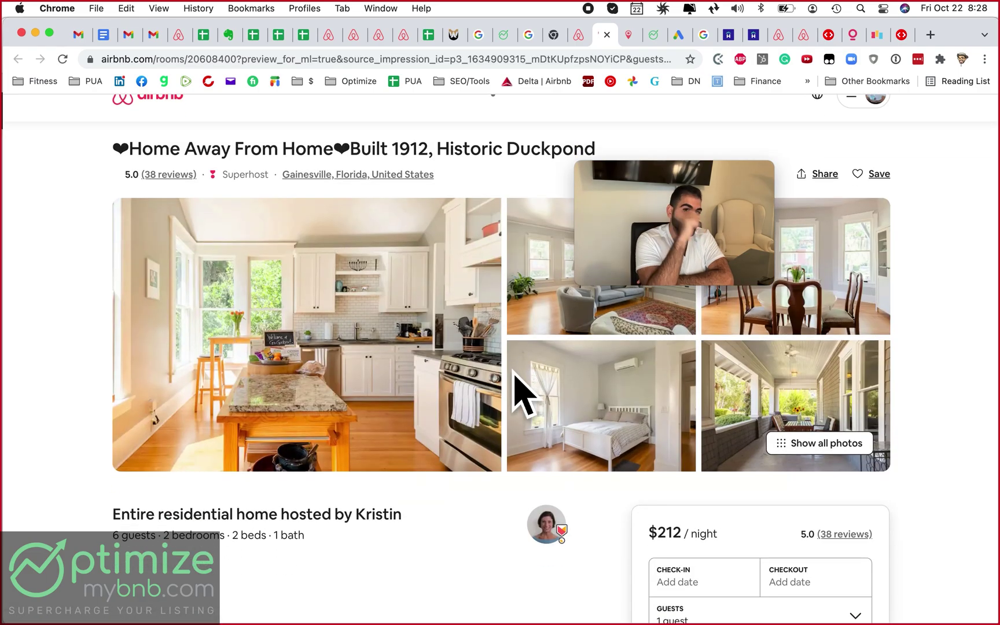
scroll(515, 376, "down", 1)
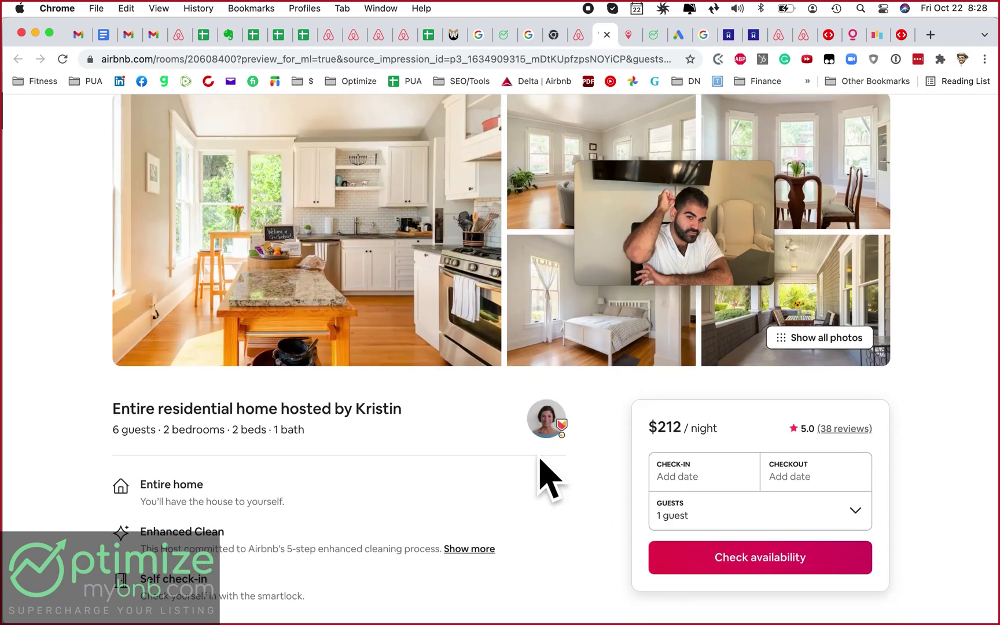
scroll(515, 527, "up", 1)
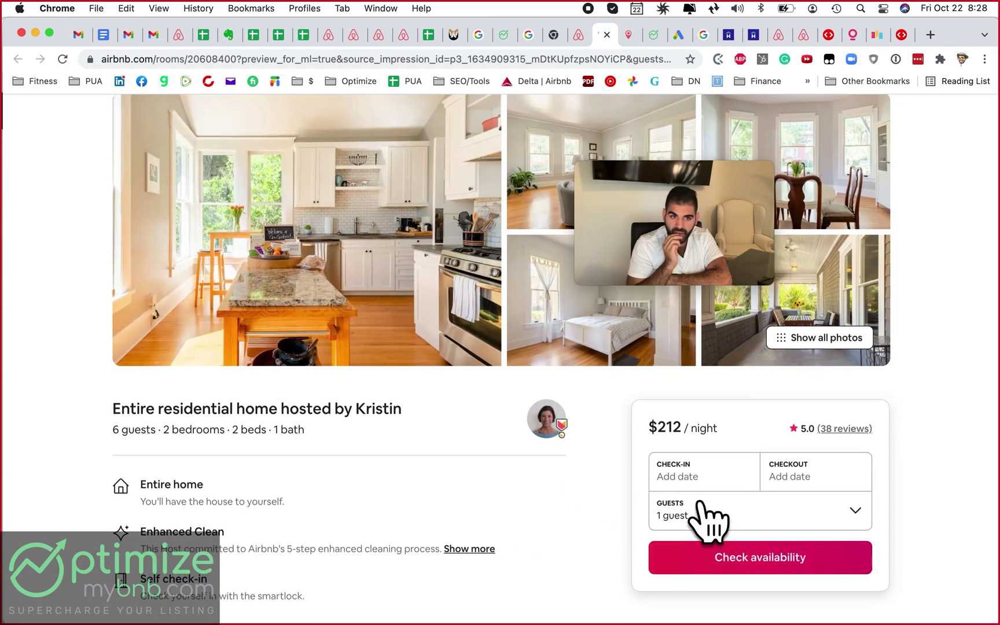
left_click(699, 502)
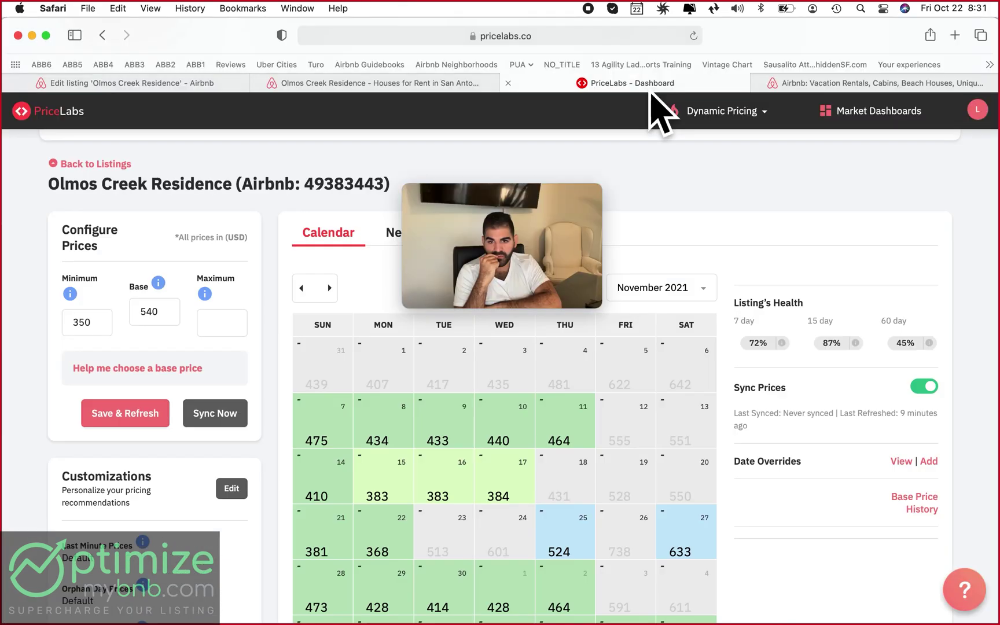
Scroll through the Olmos Creek Residence calendar, then return to Chrome with a blank tab
left_click_drag(503, 214, 818, 99)
scroll(223, 394, "down", 5)
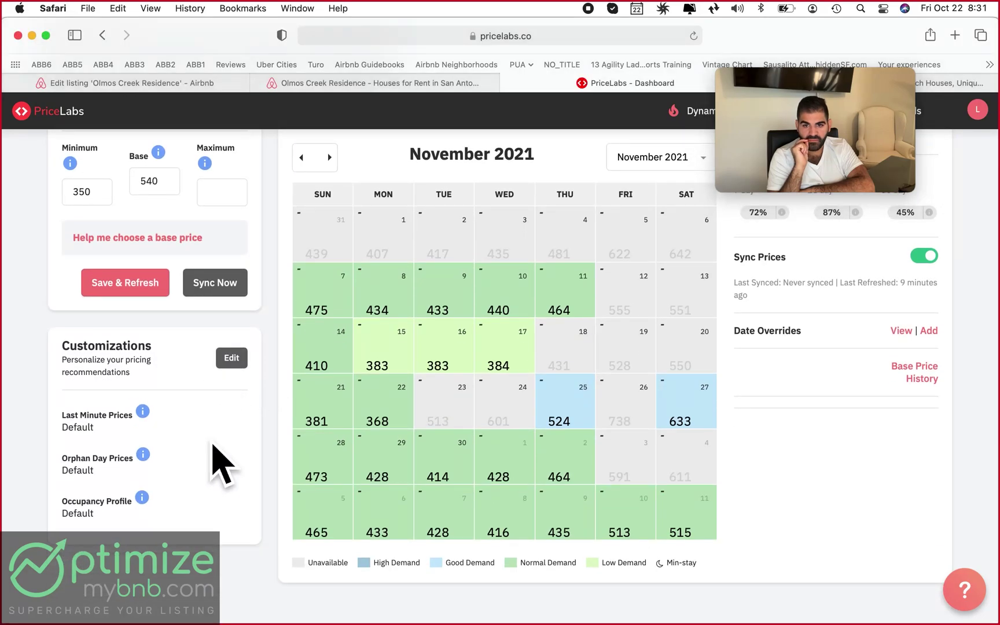
scroll(215, 394, "up", 3)
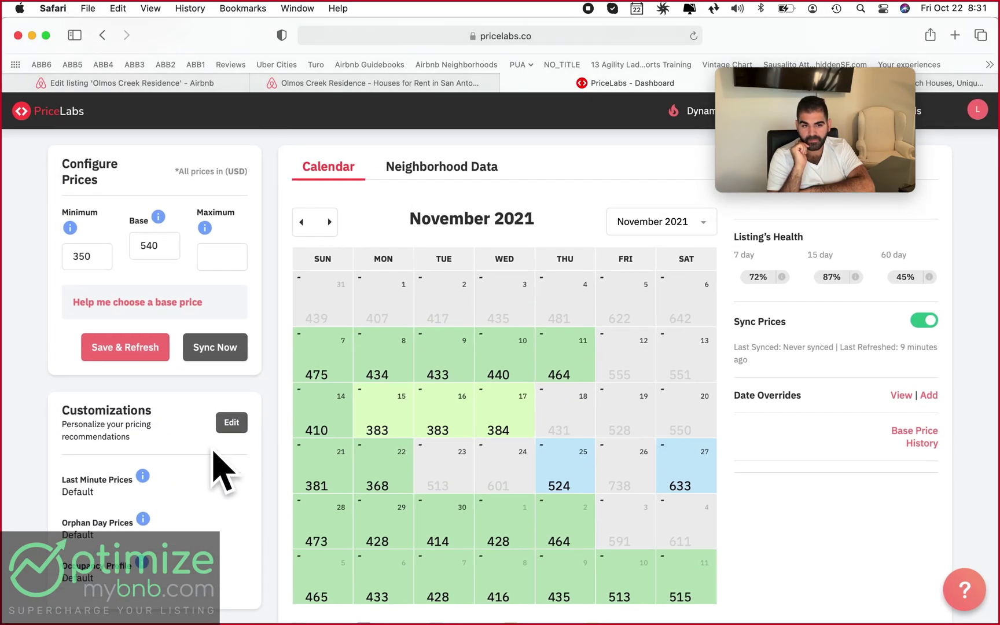
key("super+Tab")
key("super+Tab")
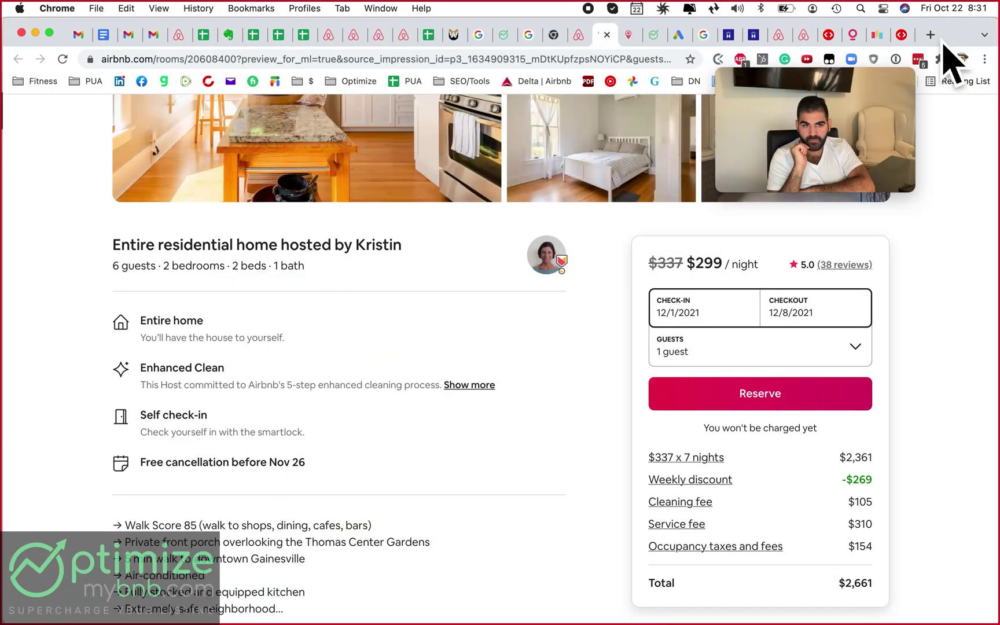
left_click(942, 44)
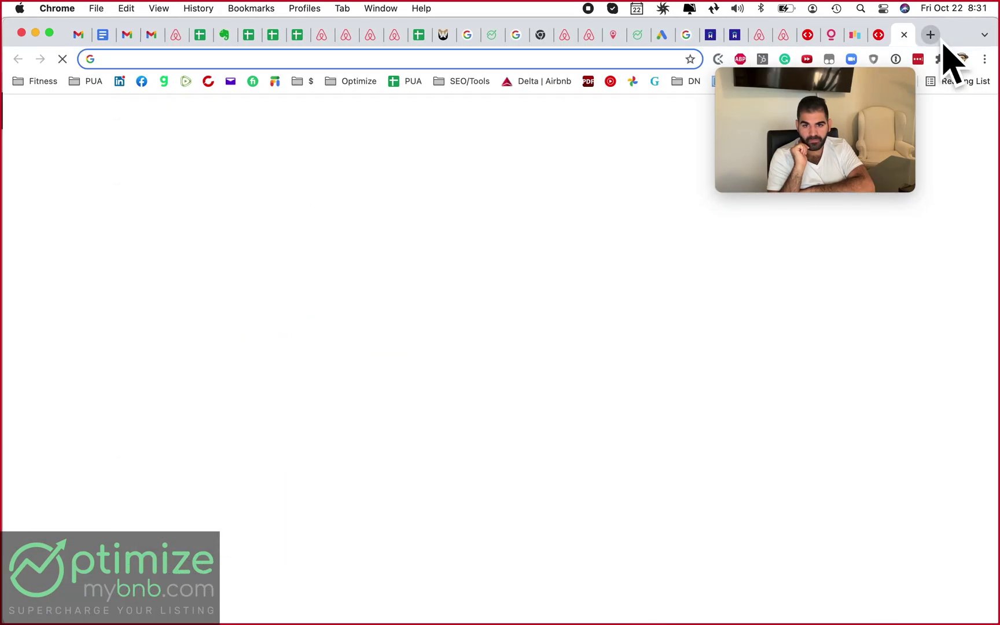
Open Optimize My Airbnb's 'Pricelabs Tutorials' playlist on YouTube and select its URL
type("youtube.com/c/OptimizeMyAirbnb")
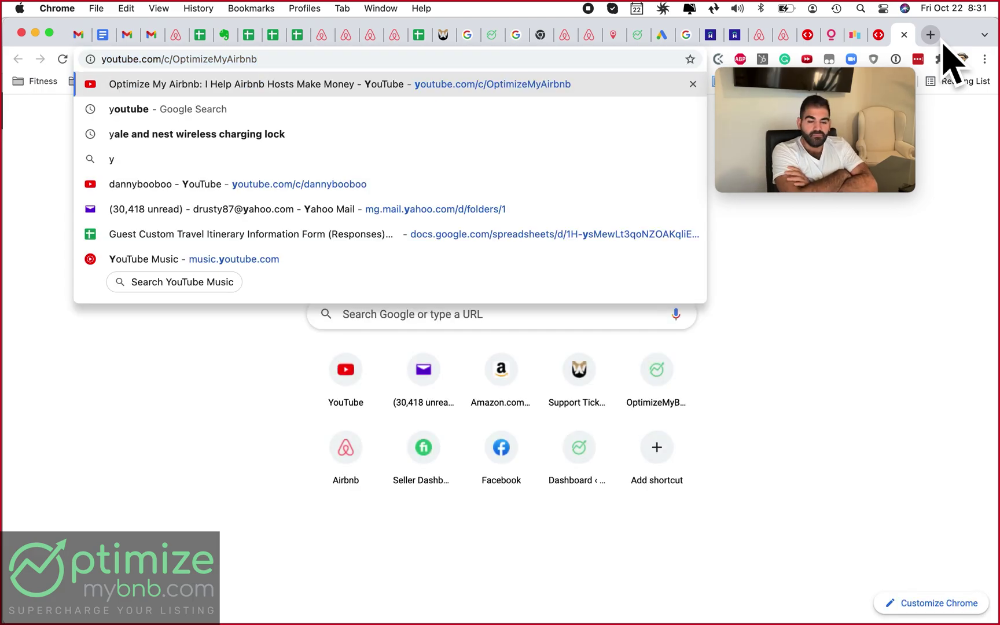
key("Return")
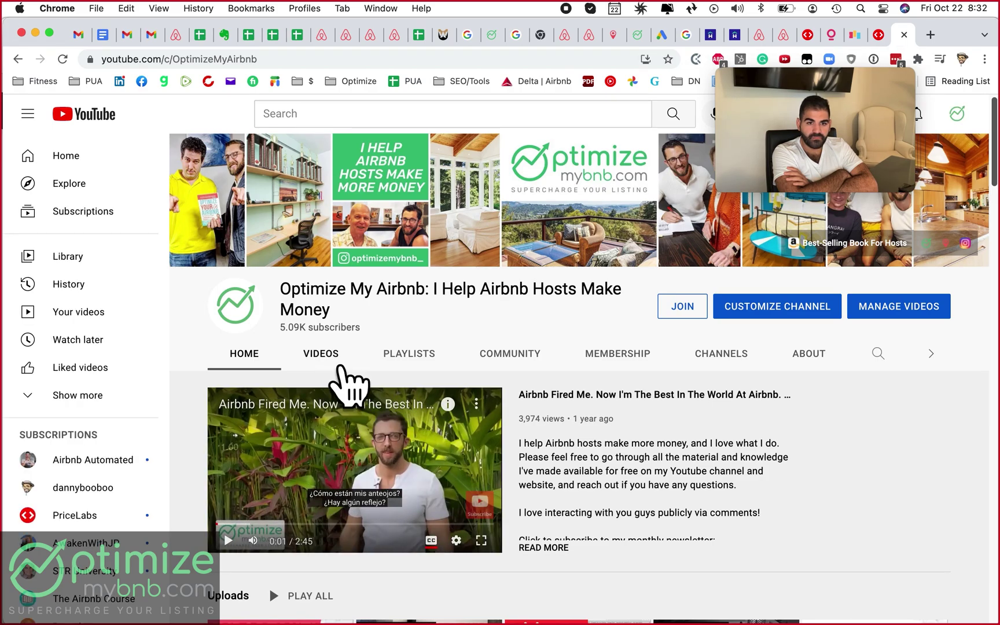
left_click(326, 365)
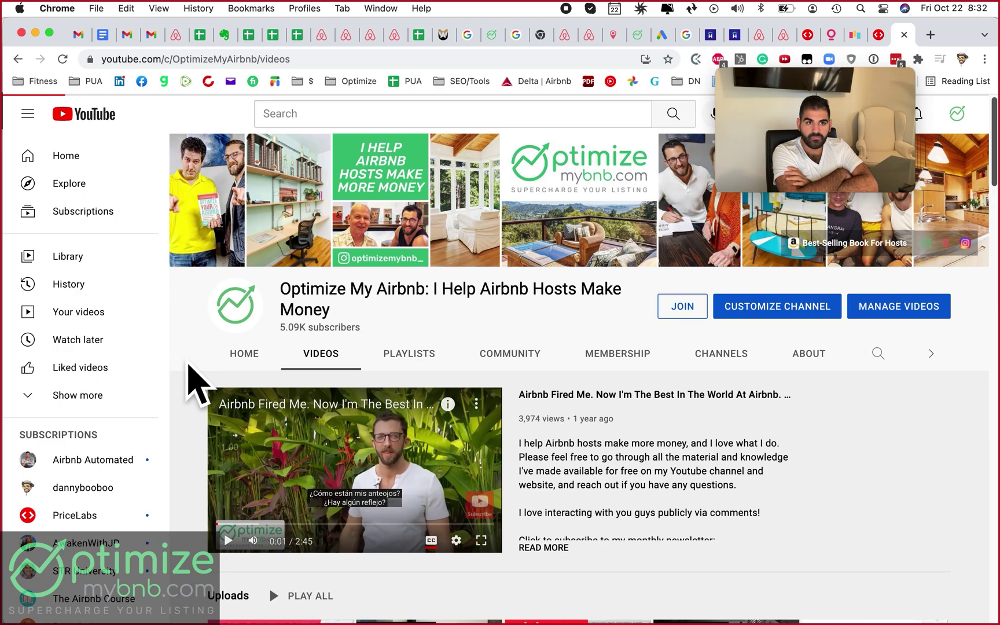
scroll(457, 360, "down", 1)
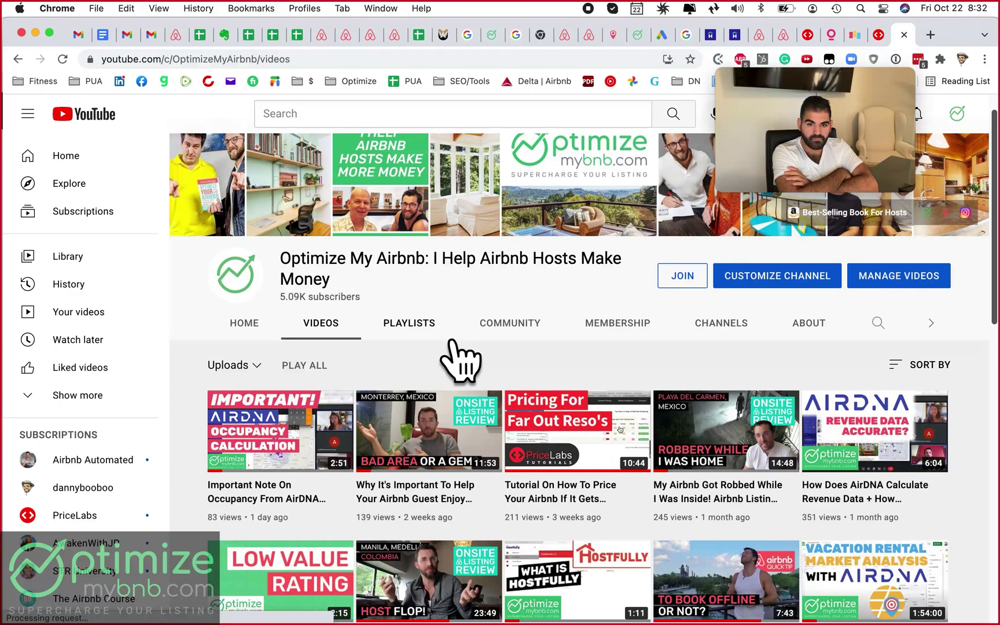
left_click(451, 341)
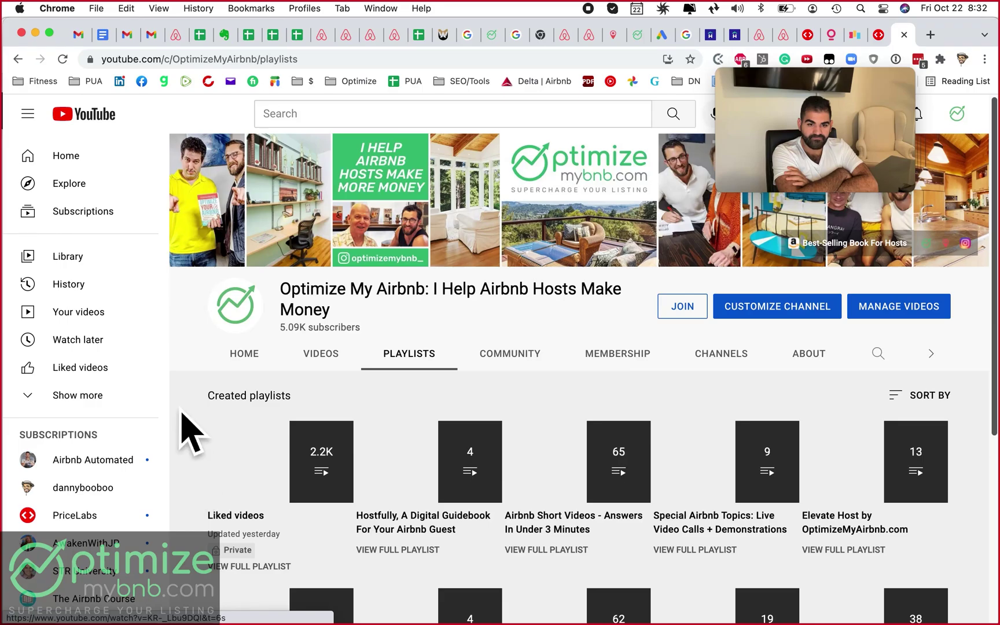
scroll(184, 486, "down", 4)
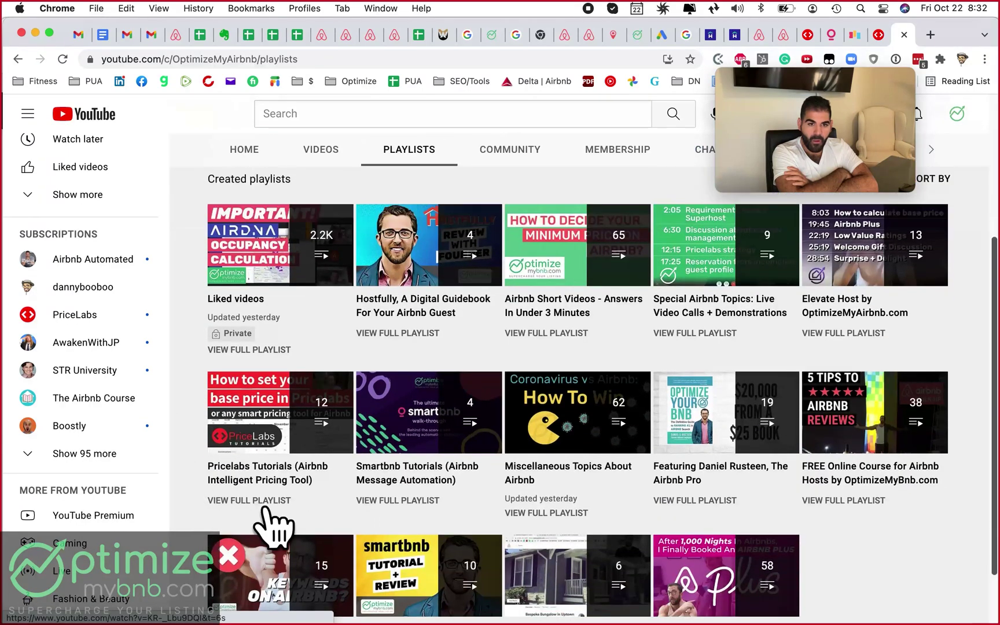
left_click(275, 520)
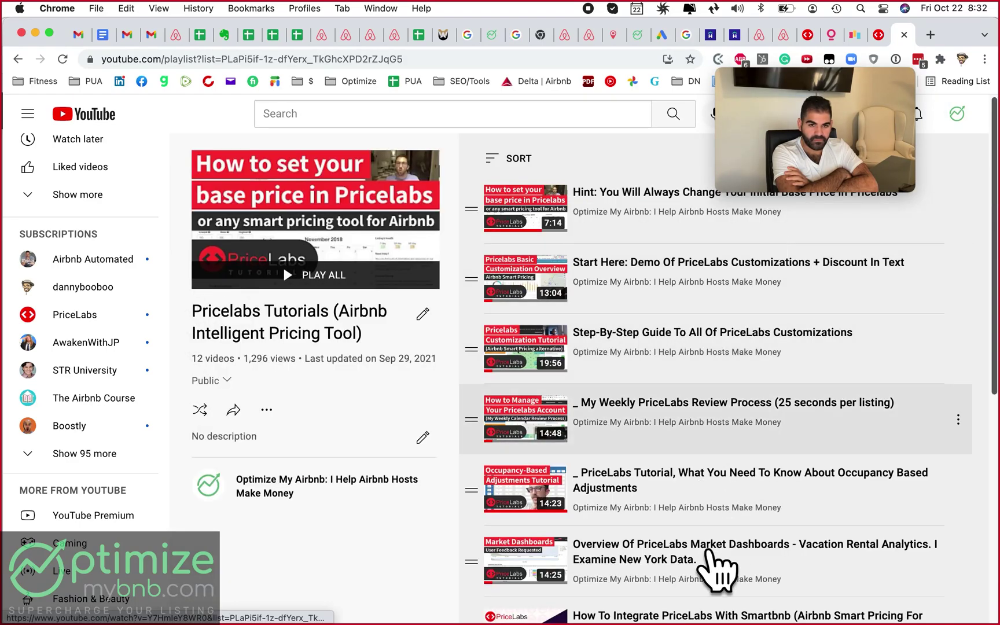
left_click(292, 60)
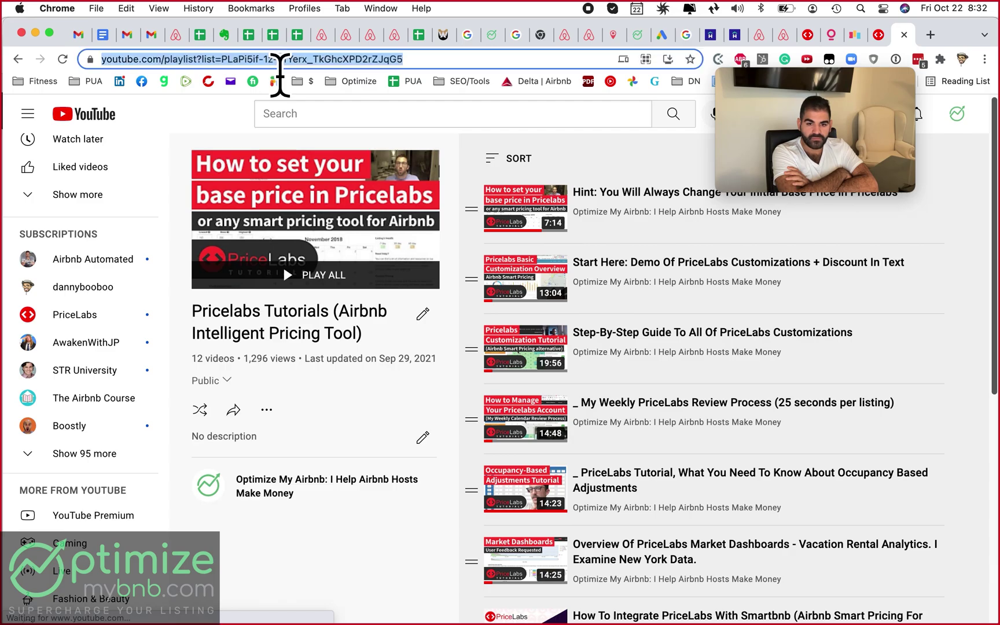
key("super+Tab")
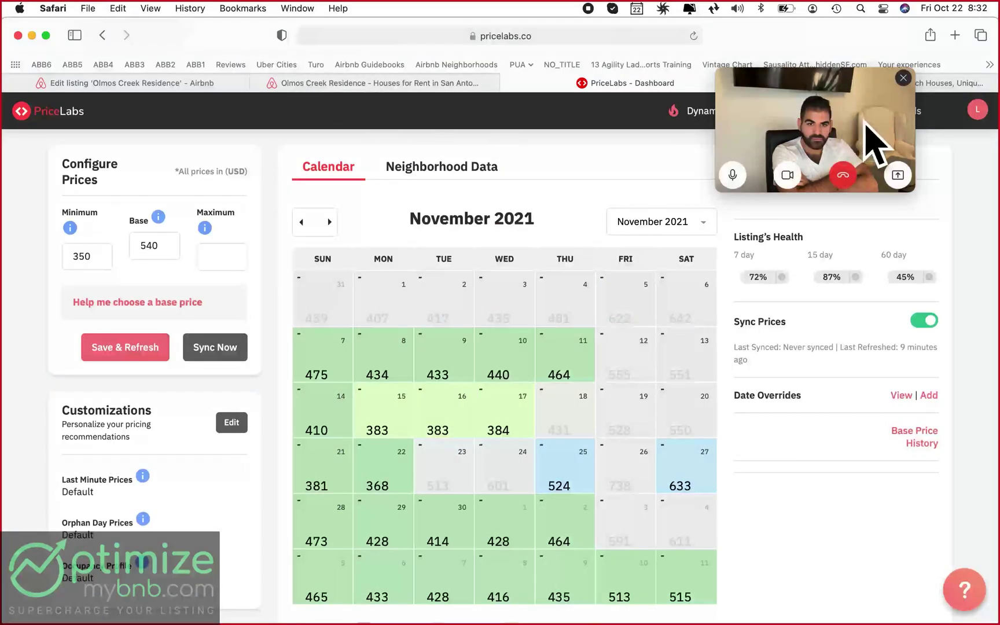
Open the Skype call chat to share the playlist link, then return to PriceLabs in Safari
left_click(865, 123)
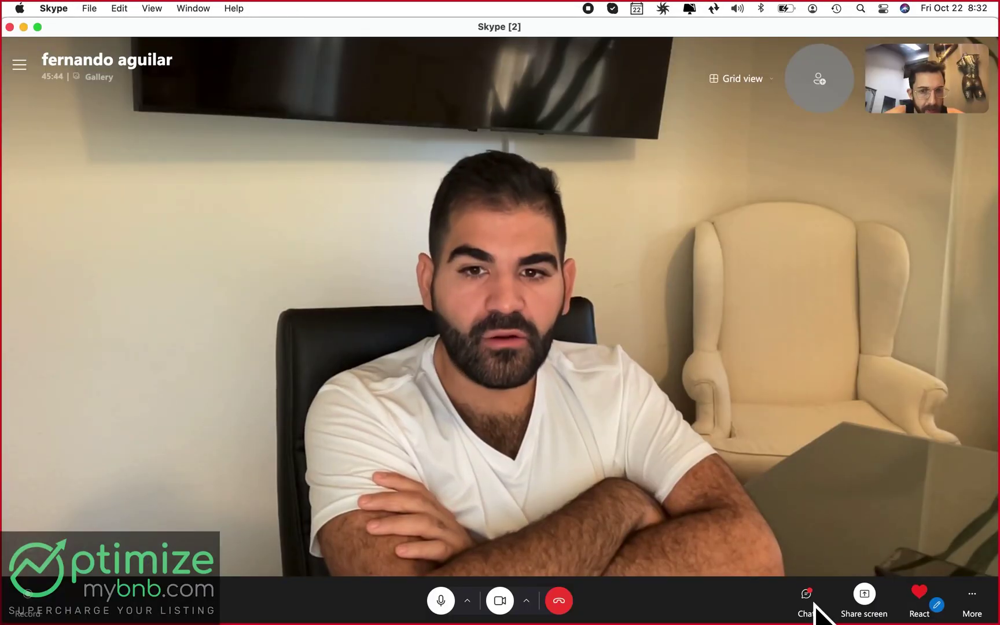
left_click(810, 602)
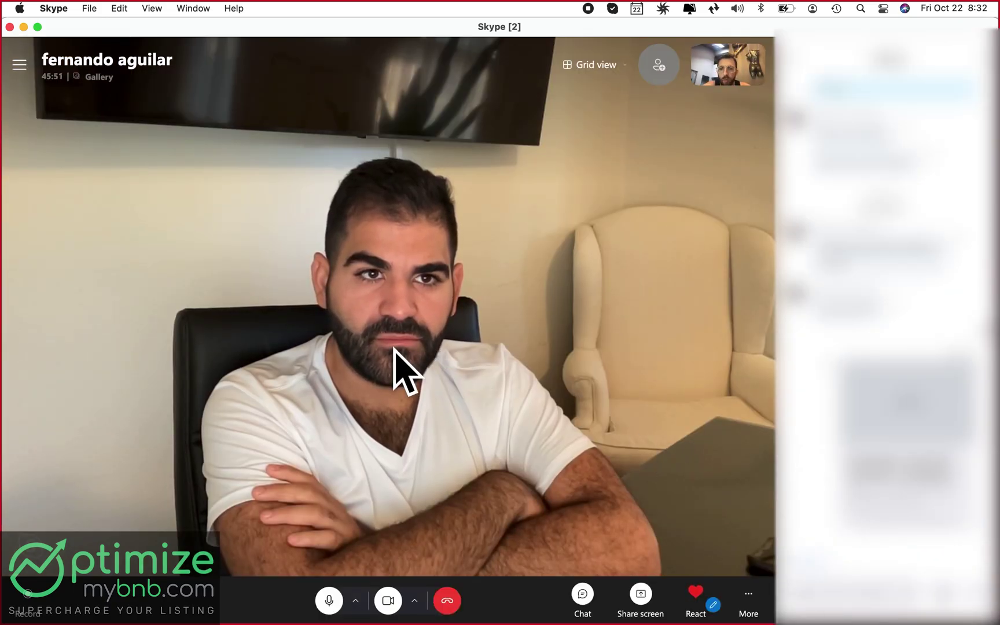
key("super+Tab")
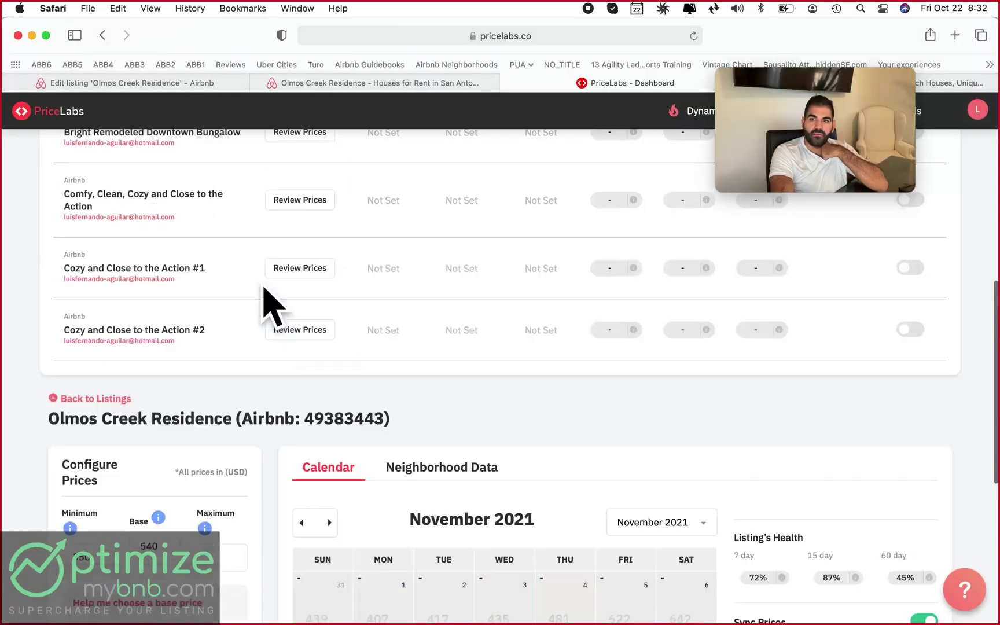
scroll(268, 301, "up", 10)
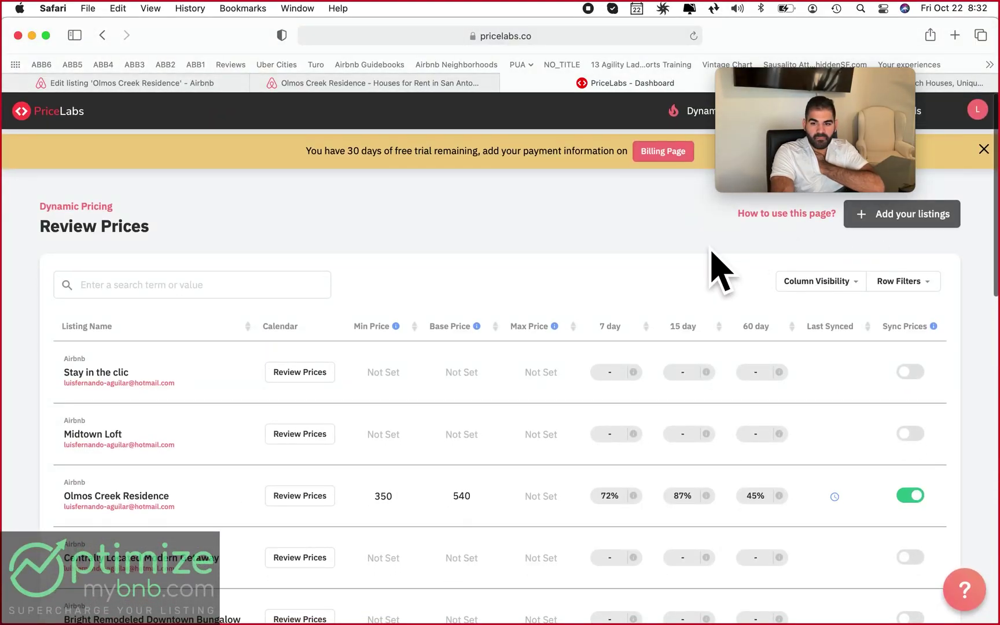
Scroll to Olmos Creek Residence and open its November 2021 pricing calendar
scroll(334, 346, "down", 5)
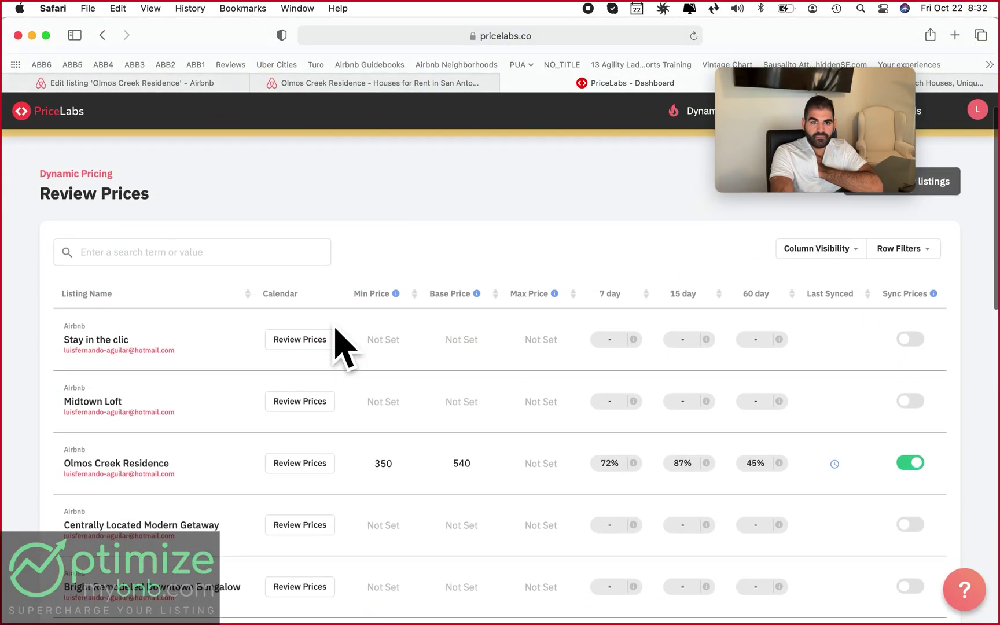
mouse_move(666, 298)
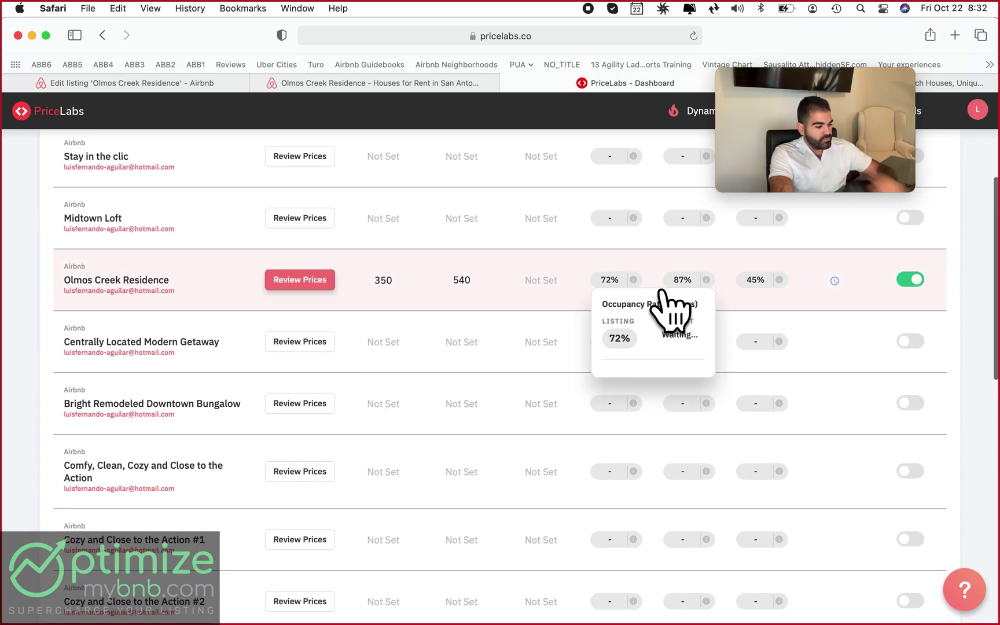
left_click(763, 293)
scroll(324, 243, "up", 1)
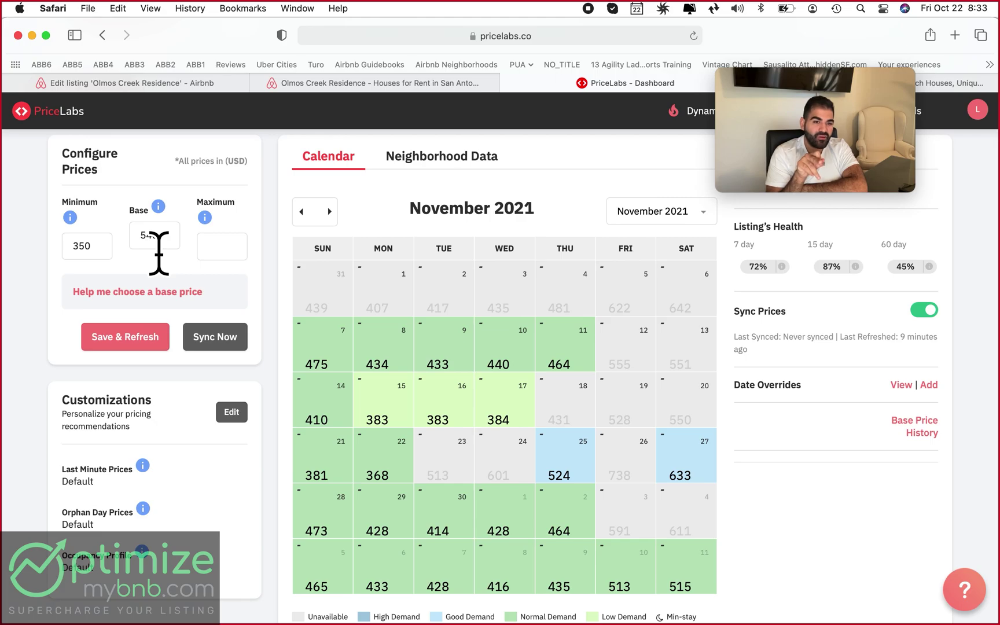
left_click(330, 227)
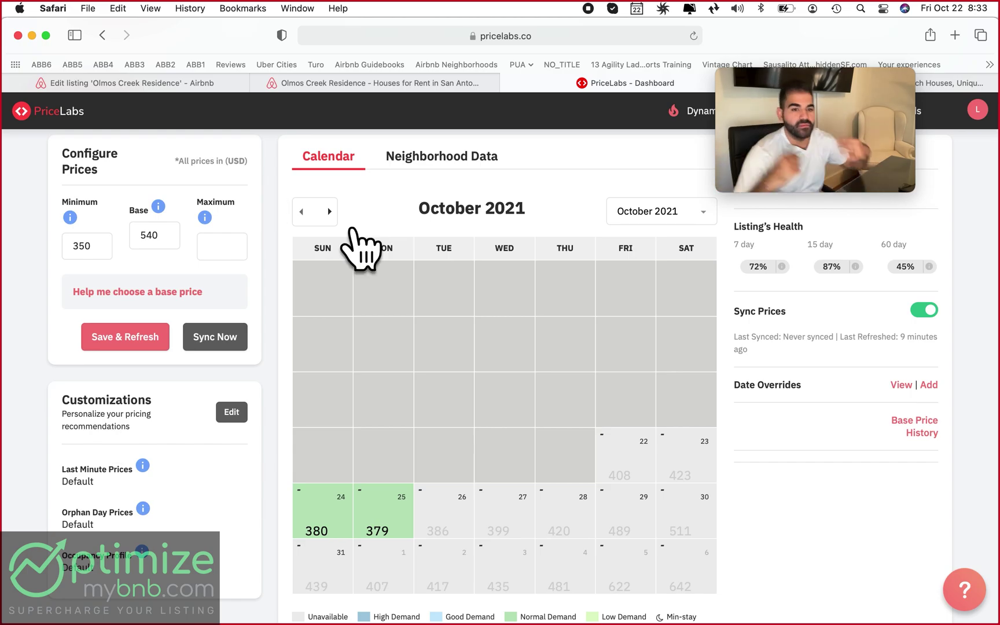
left_click(357, 228)
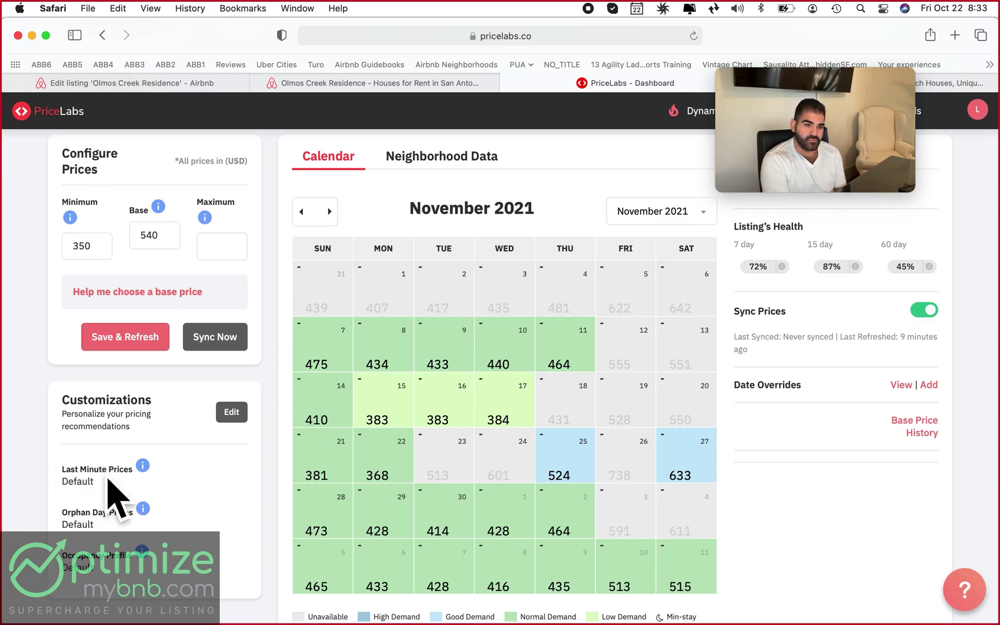
mouse_move(153, 476)
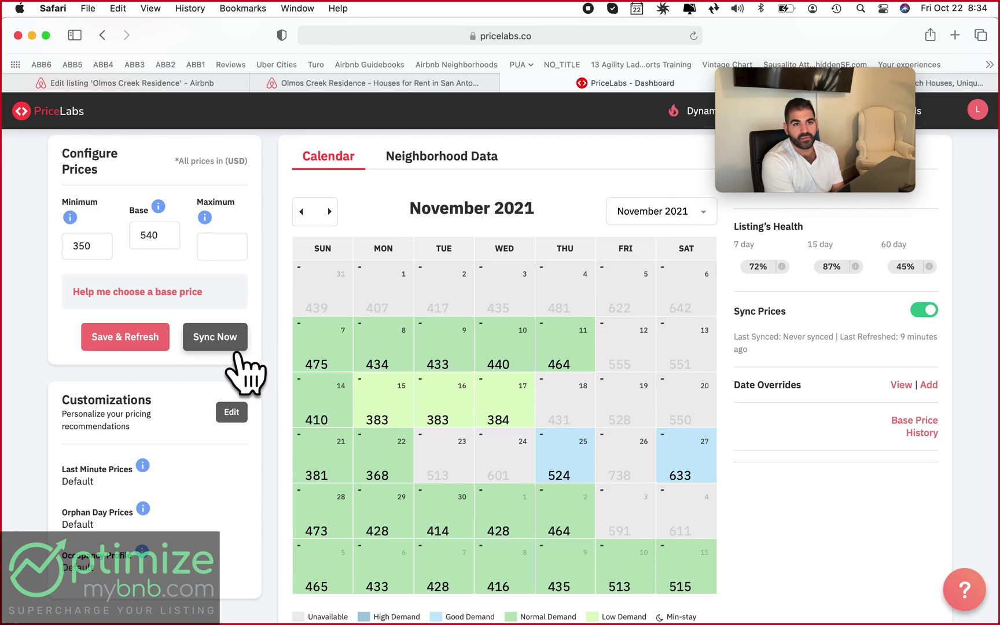
left_click(237, 349)
Inspect Olmos Creek day price breakdowns at 350 minimum and 540 base, then return to Chrome
mouse_move(356, 394)
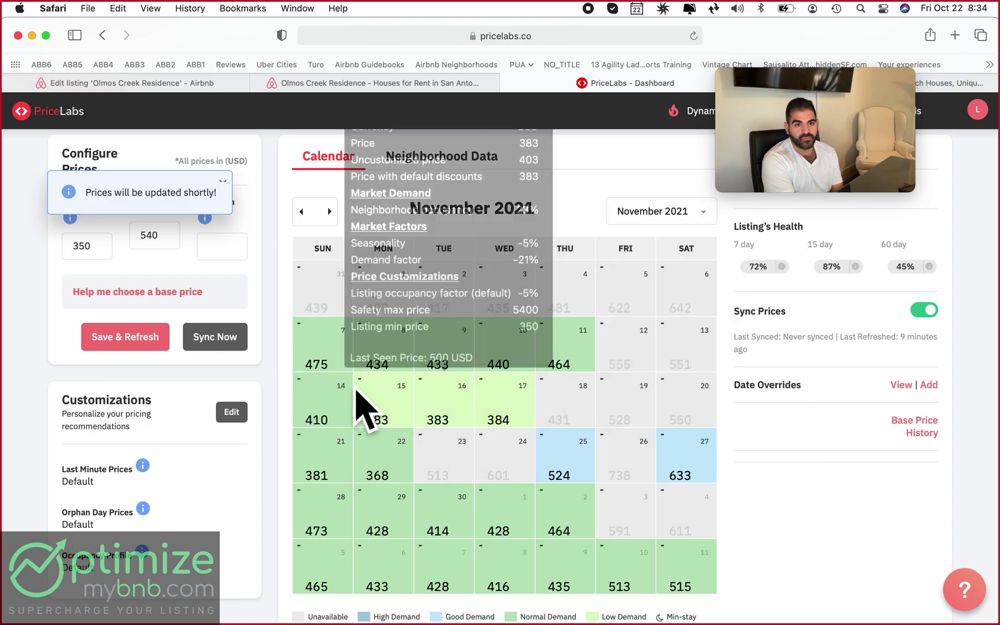
mouse_move(323, 356)
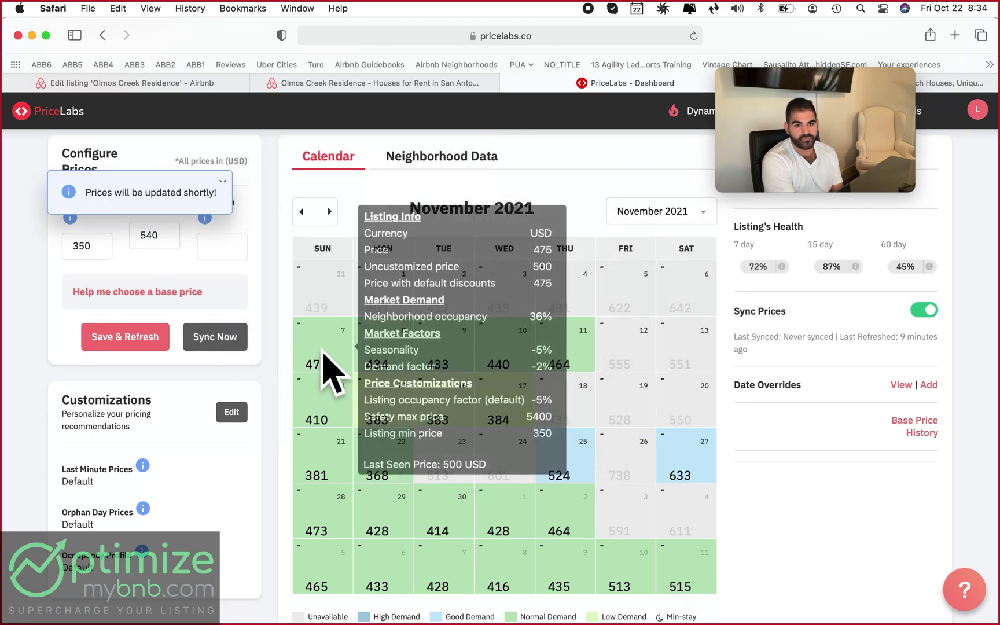
scroll(289, 351, "up", 2)
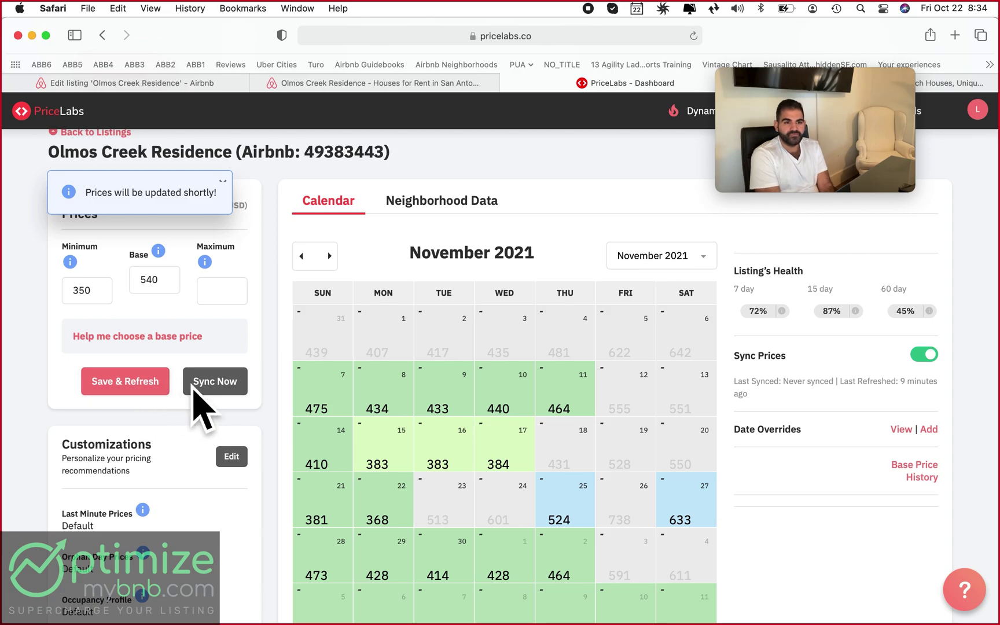
key("super+Tab")
key("super+Tab")
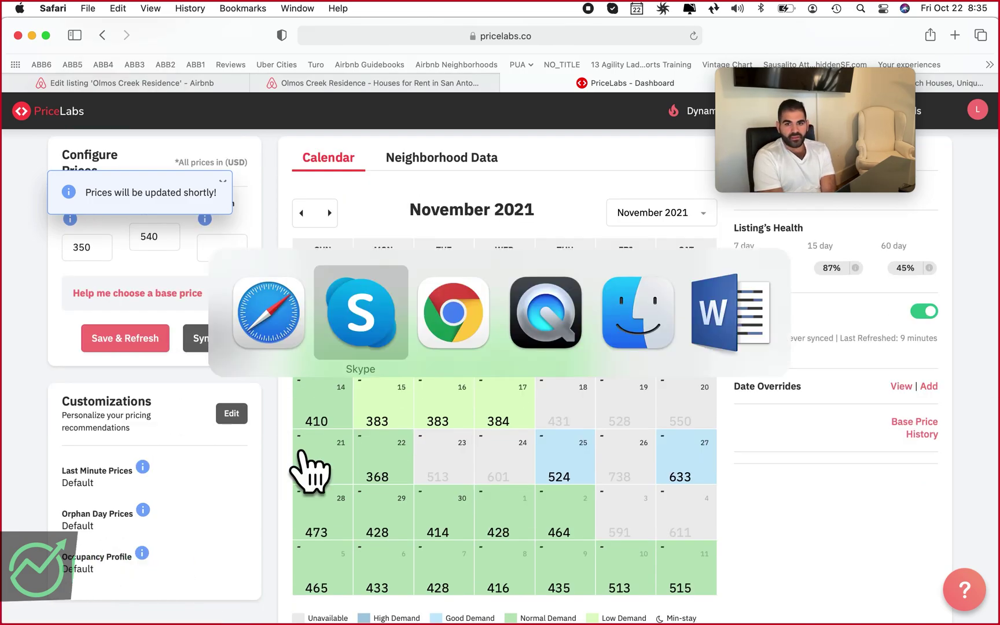